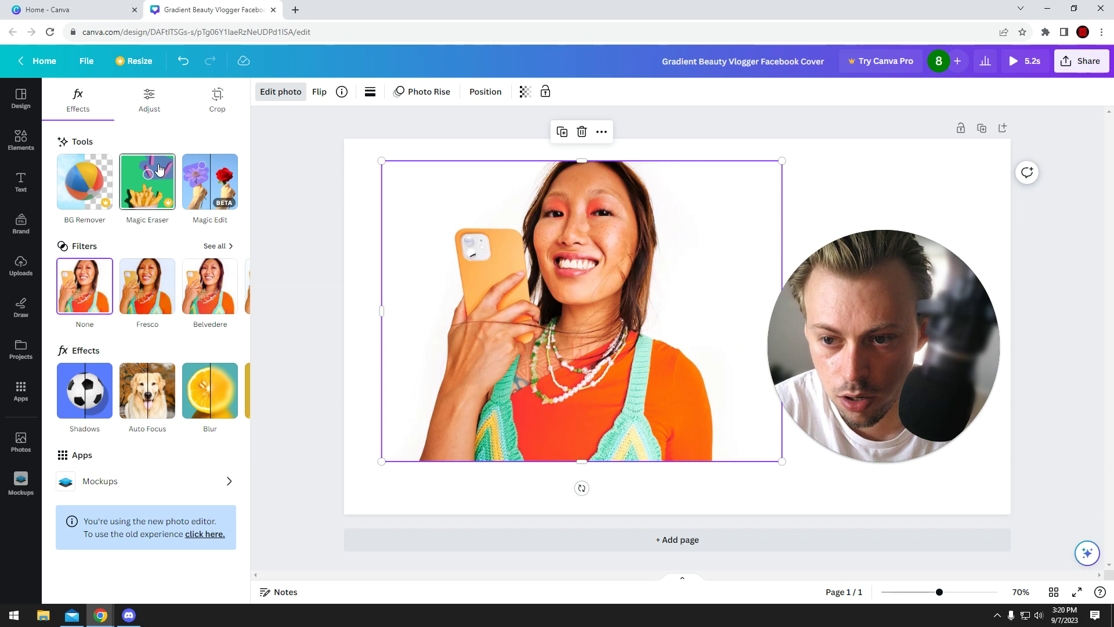
Try cropping the photo to a 1:1 aspect ratio with the image enlarged inside the frame, and undo it
{"action": "left_click", "coordinate": [219, 96]}
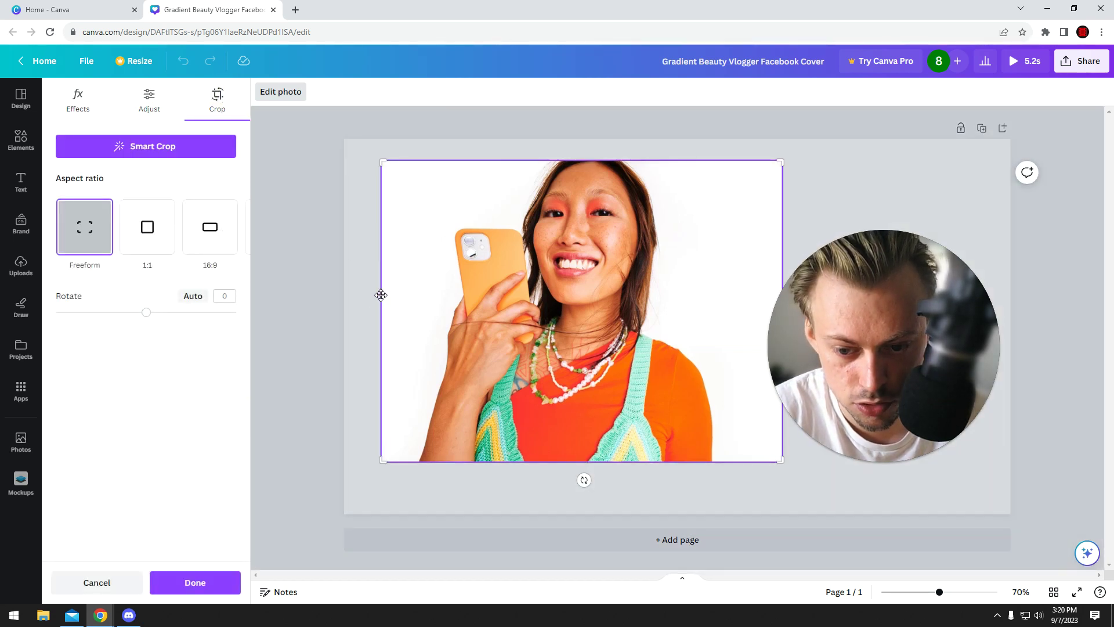
{"action": "left_click", "coordinate": [208, 226]}
{"action": "left_click", "coordinate": [146, 227]}
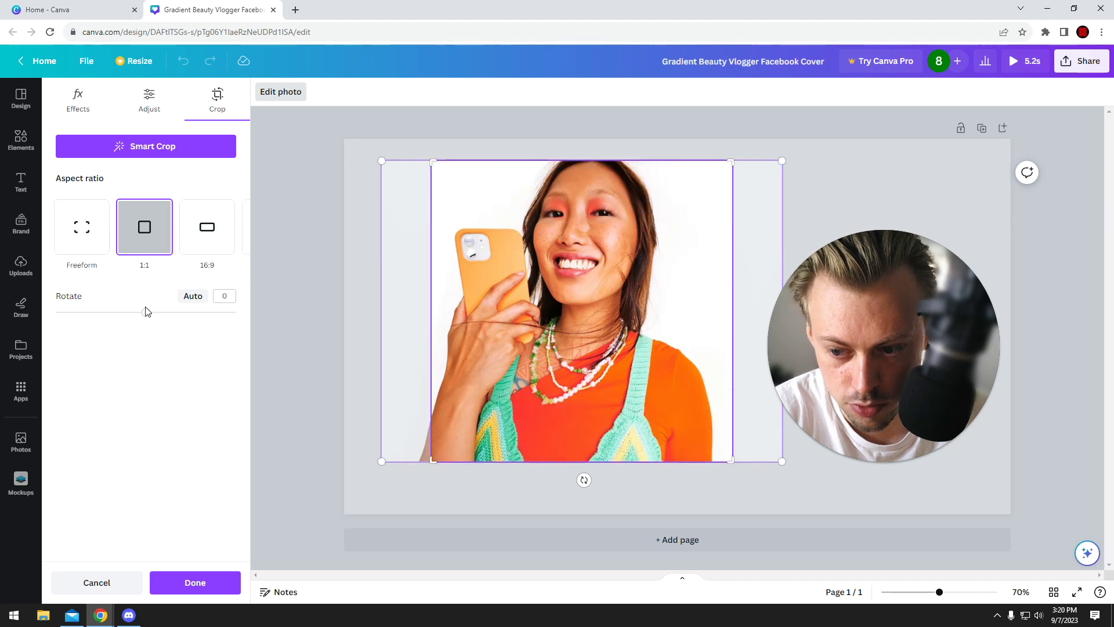
{"action": "mouse_move", "coordinate": [146, 311]}
{"action": "left_mouse_down"}
{"action": "mouse_move", "coordinate": [159, 304]}
{"action": "mouse_move", "coordinate": [148, 309]}
{"action": "left_mouse_up"}
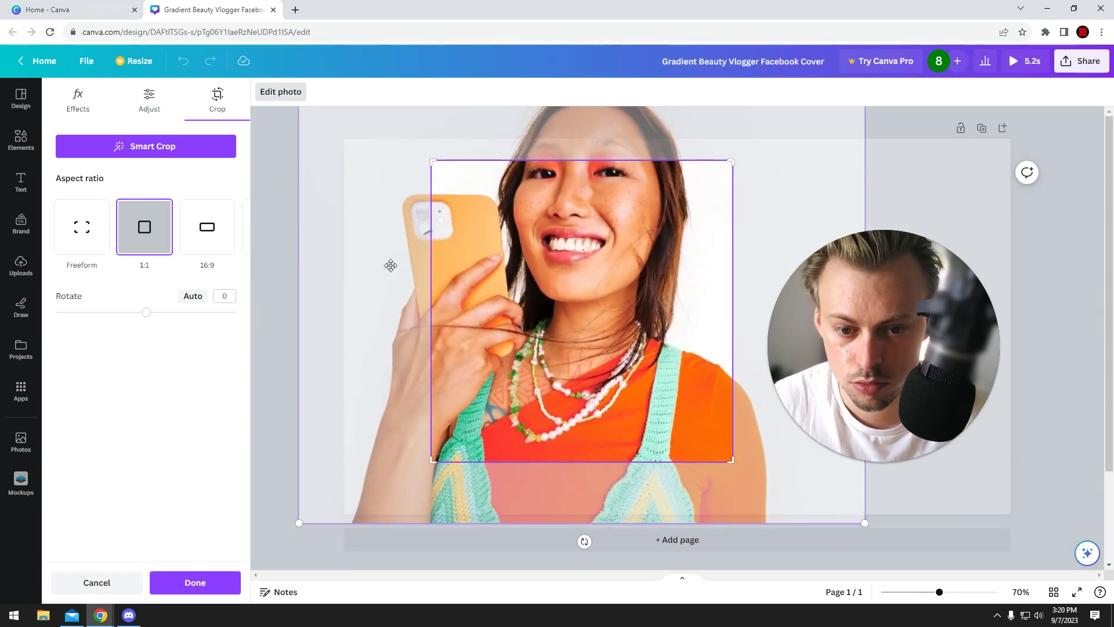
{"action": "left_click", "coordinate": [266, 258]}
{"action": "key", "text": "ctrl+z"}
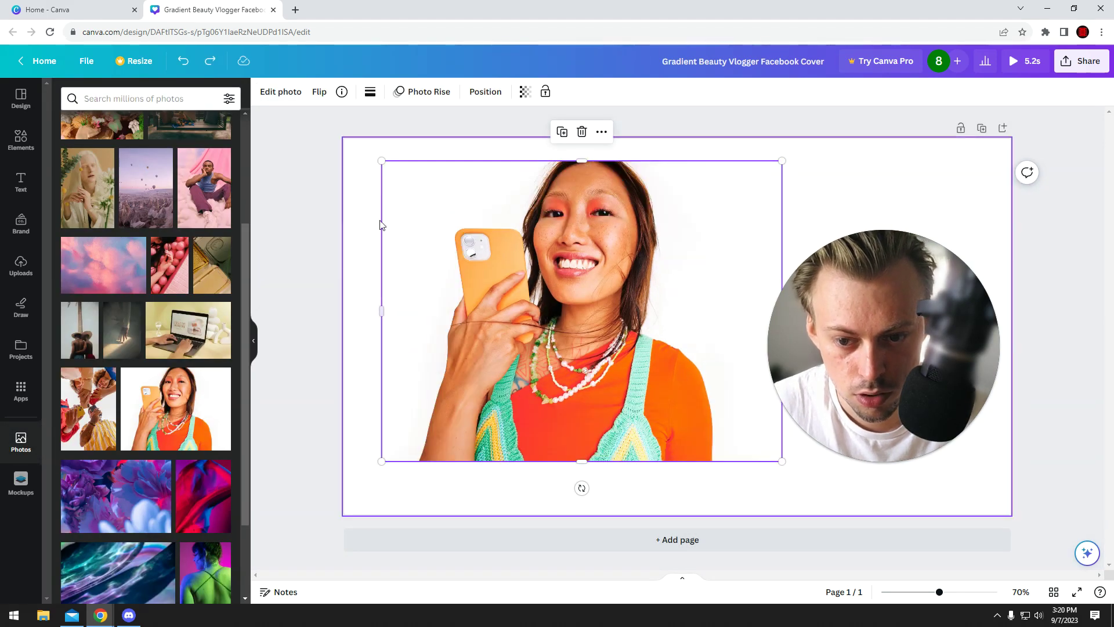
Crop the photo's left and right sides to a roughly square shape and shift it slightly down and left
{"action": "left_click_drag", "start_coordinate": [385, 311], "coordinate": [416, 311]}
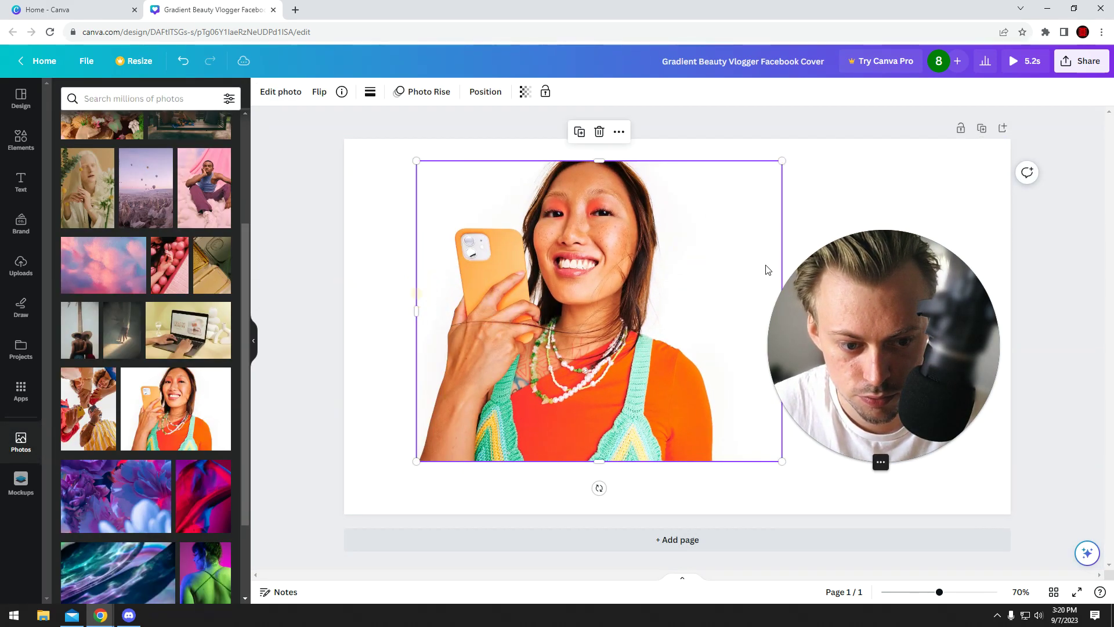
{"action": "left_click_drag", "start_coordinate": [782, 311], "coordinate": [718, 307]}
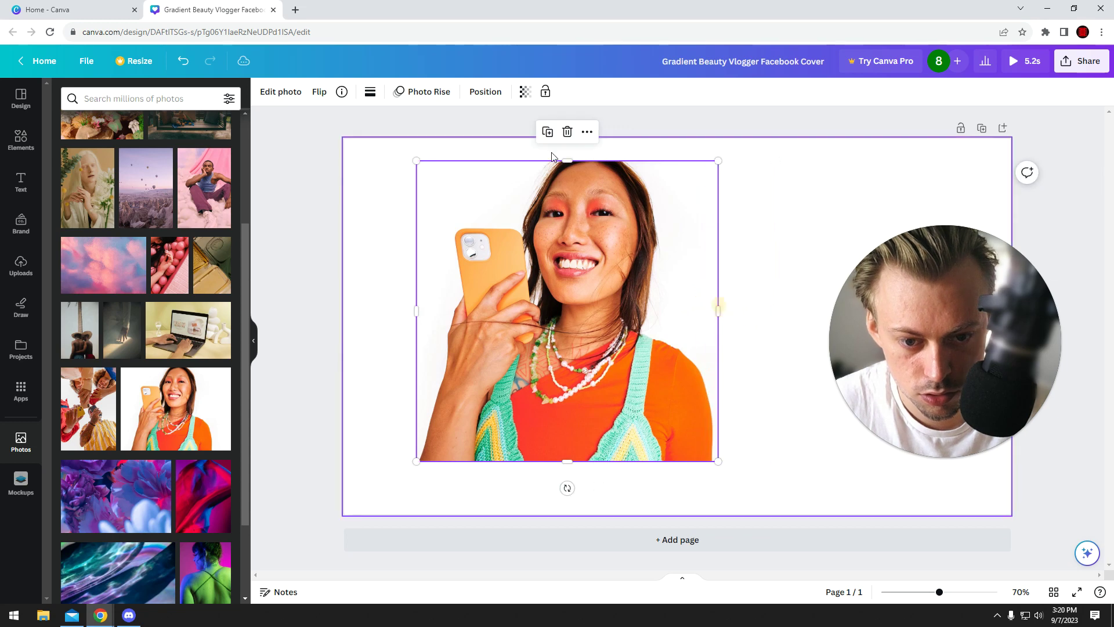
{"action": "left_click_drag", "start_coordinate": [600, 161], "coordinate": [551, 155]}
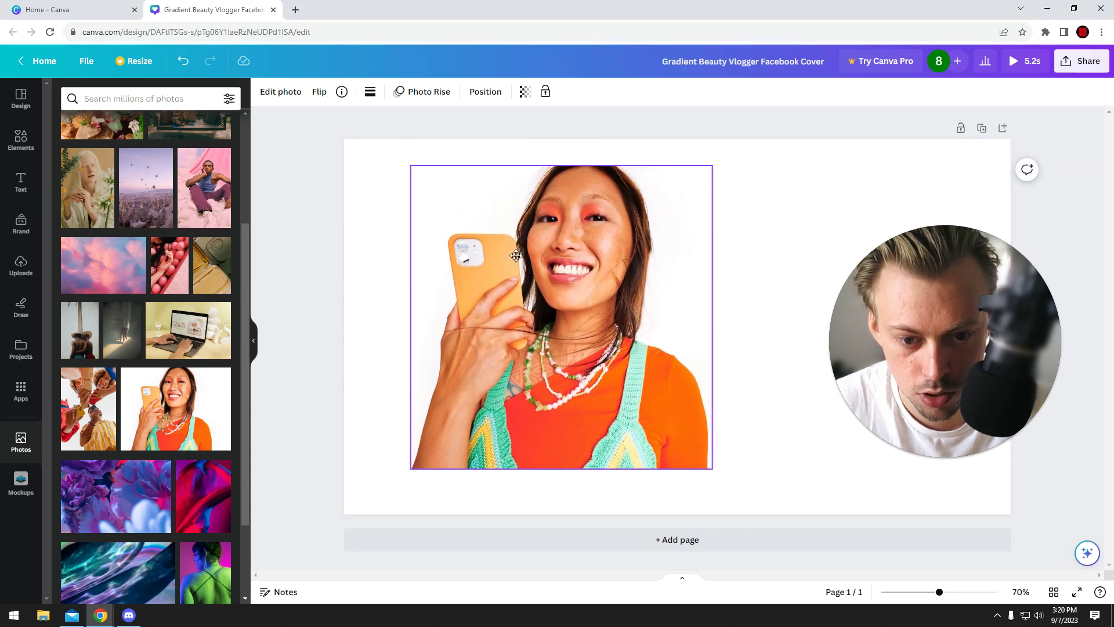
Auto-adjust the colors of the whole photo
{"action": "left_click", "coordinate": [284, 93]}
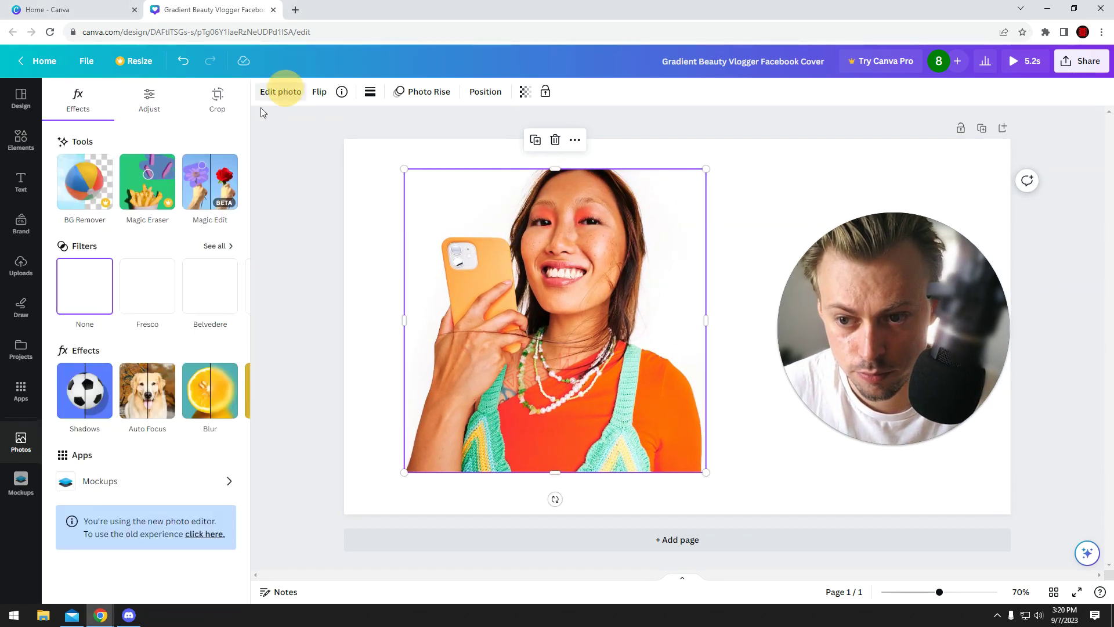
{"action": "left_click", "coordinate": [152, 97]}
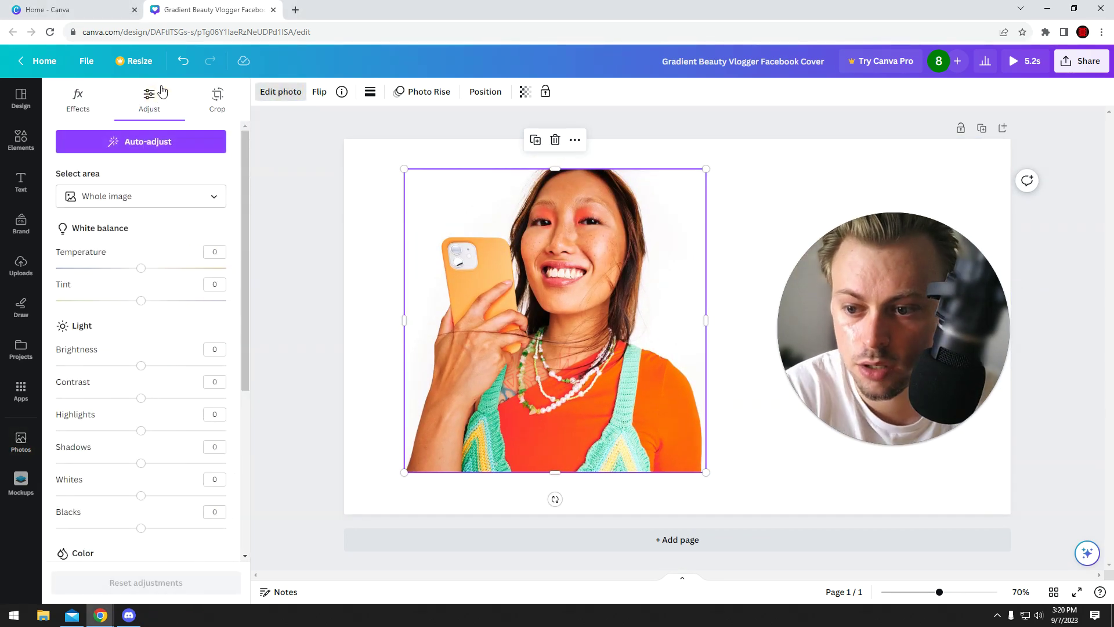
{"action": "left_click", "coordinate": [174, 148]}
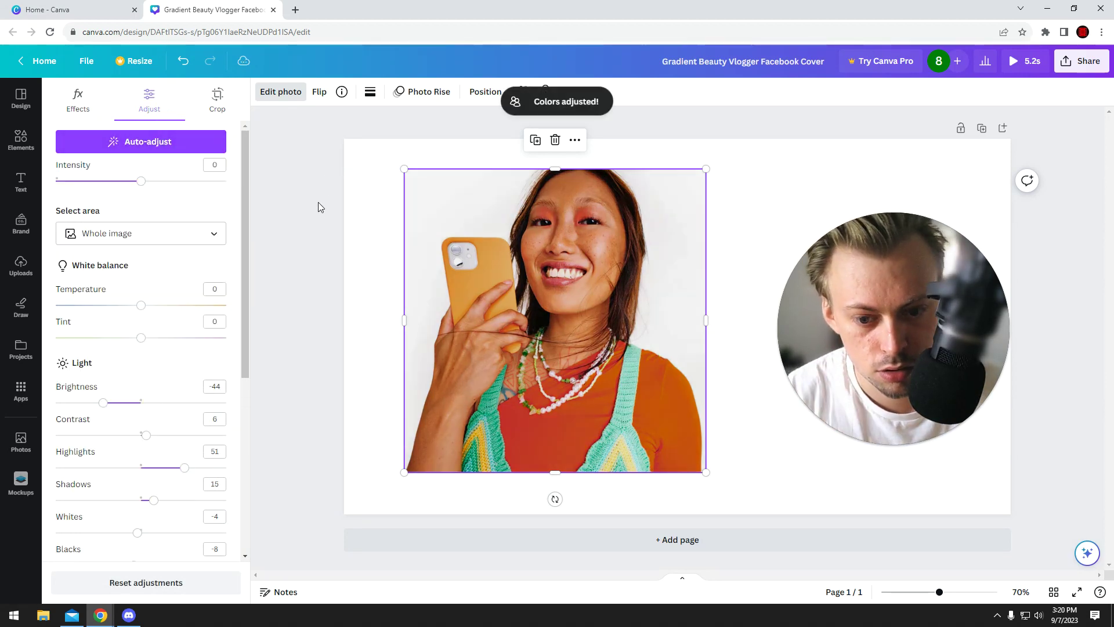
{"action": "left_click", "coordinate": [371, 219]}
{"action": "left_click", "coordinate": [409, 218]}
{"action": "left_click", "coordinate": [265, 95]}
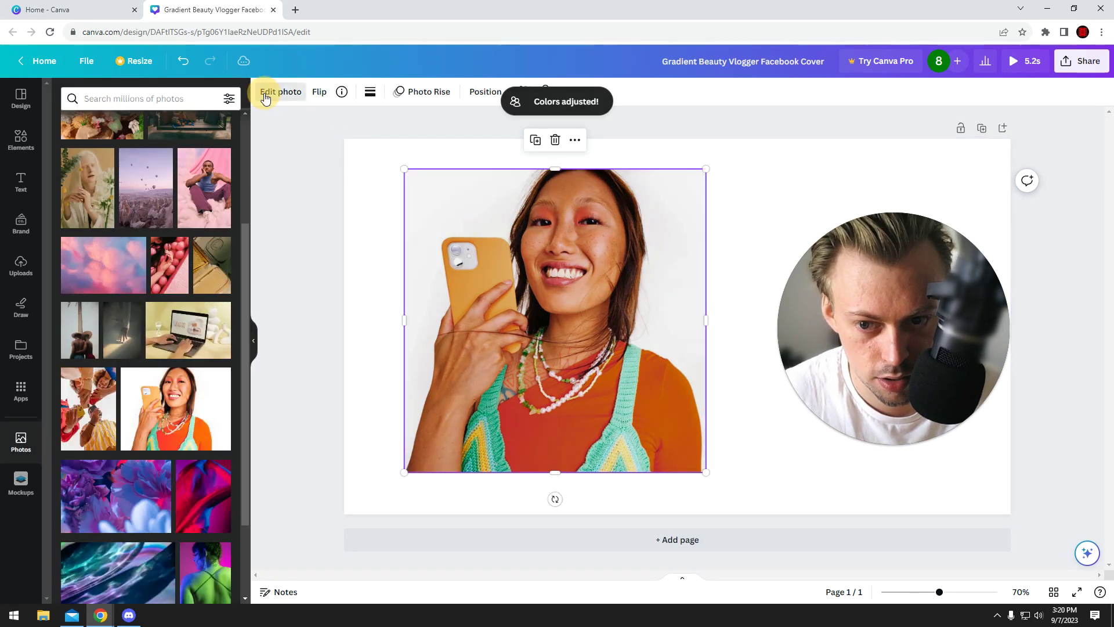
Limit the photo's adjustment area to the foreground
{"action": "left_click", "coordinate": [140, 103]}
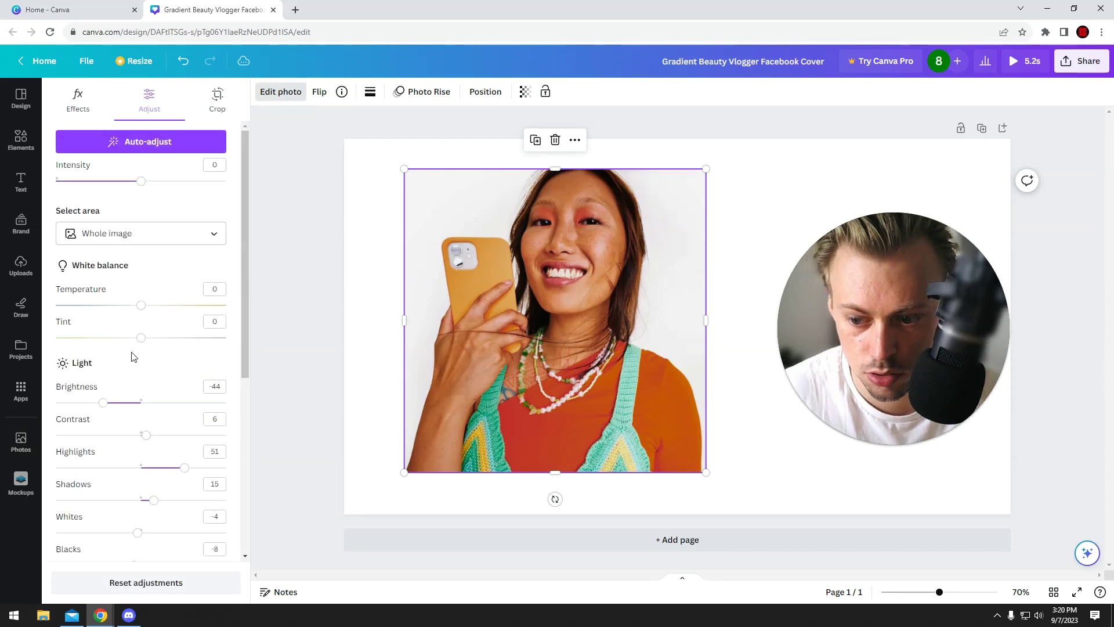
{"action": "scroll", "coordinate": [132, 357], "scroll_direction": "down", "scroll_amount": 2}
{"action": "scroll", "coordinate": [107, 435], "scroll_direction": "up", "scroll_amount": 2}
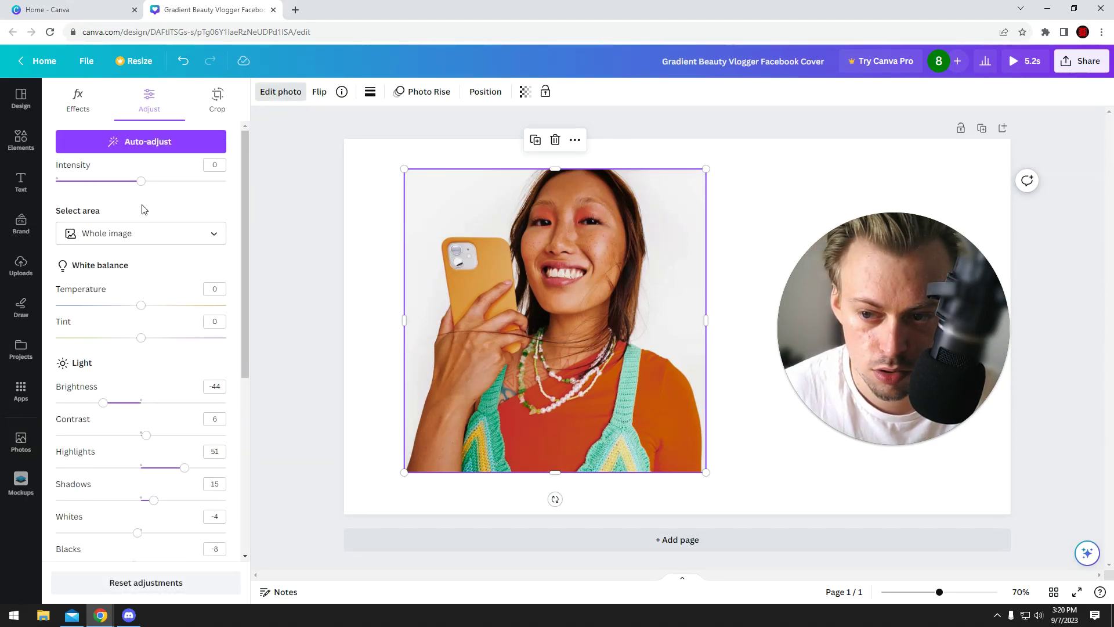
{"action": "left_click", "coordinate": [137, 235]}
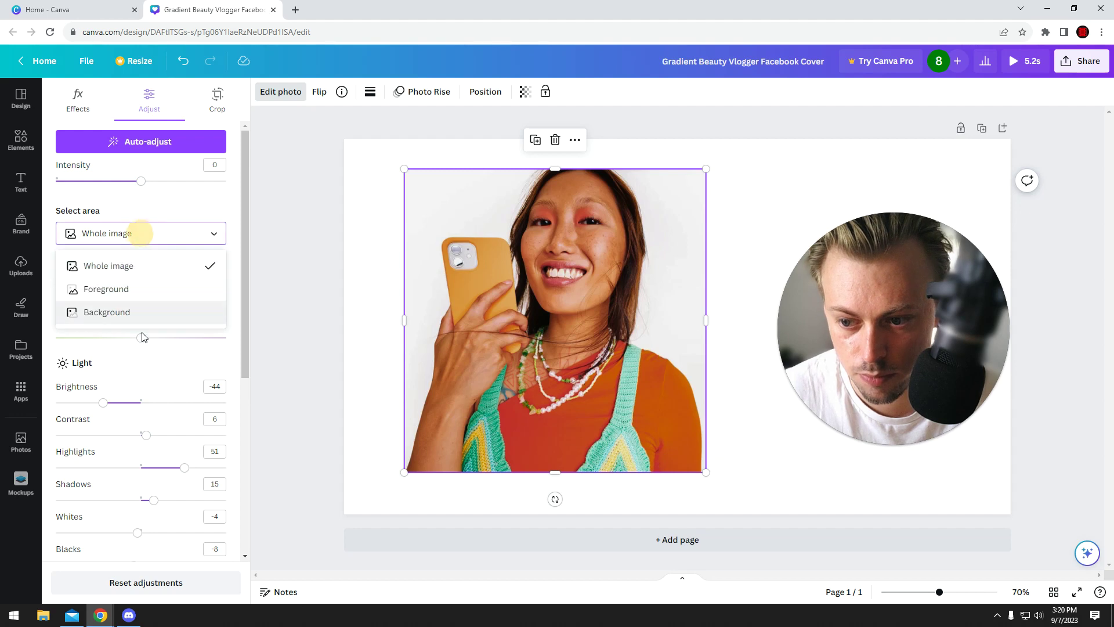
{"action": "left_click", "coordinate": [138, 293]}
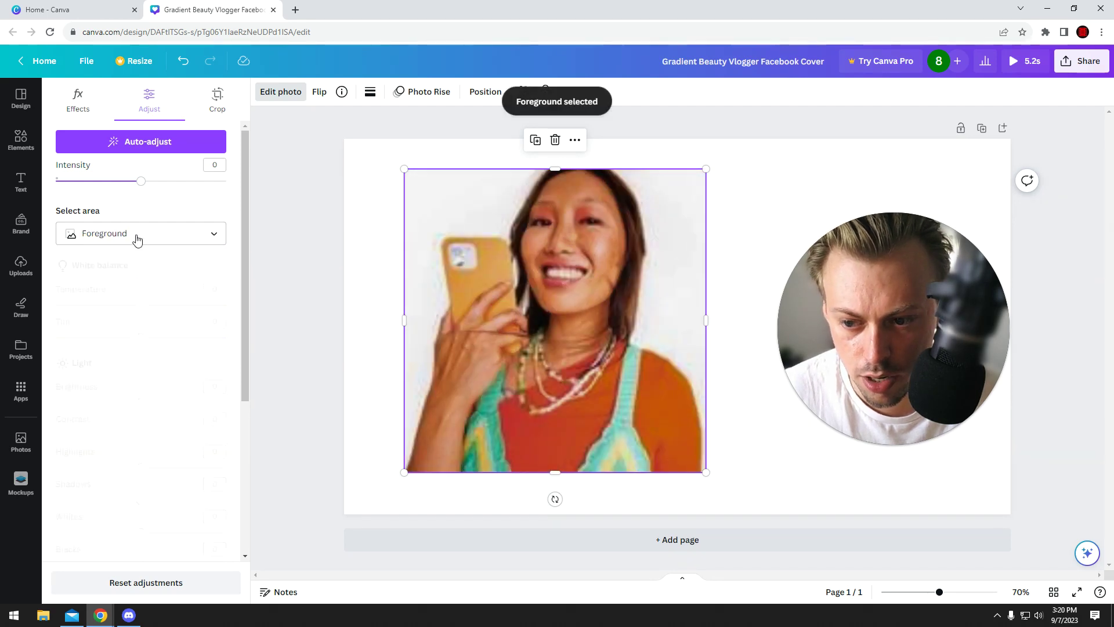
{"action": "mouse_move", "coordinate": [146, 312]}
{"action": "left_mouse_down"}
{"action": "mouse_move", "coordinate": [166, 303]}
{"action": "mouse_move", "coordinate": [183, 337]}
{"action": "mouse_move", "coordinate": [141, 337]}
{"action": "mouse_move", "coordinate": [141, 305]}
{"action": "left_mouse_up"}
Switch the adjustment area to Background and set its brightness to 21 and contrast to -16
{"action": "left_click", "coordinate": [102, 233]}
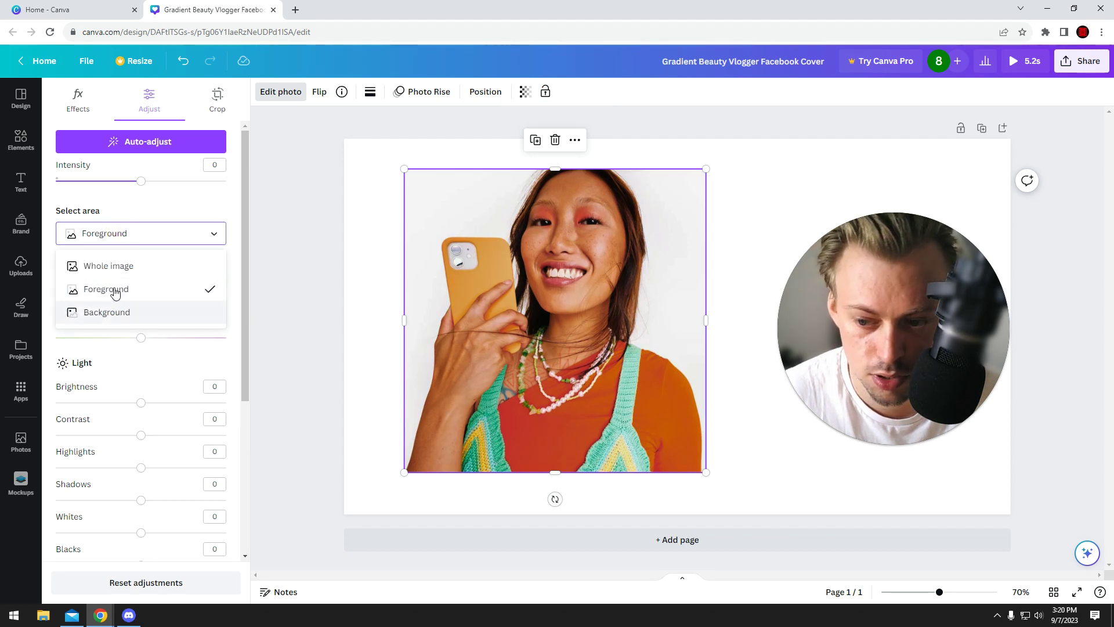
{"action": "left_click", "coordinate": [138, 229]}
{"action": "left_click_drag", "start_coordinate": [141, 402], "coordinate": [127, 432]}
{"action": "left_click", "coordinate": [139, 234]}
{"action": "left_click", "coordinate": [104, 310]}
{"action": "scroll", "coordinate": [157, 423], "scroll_direction": "down", "scroll_amount": 4}
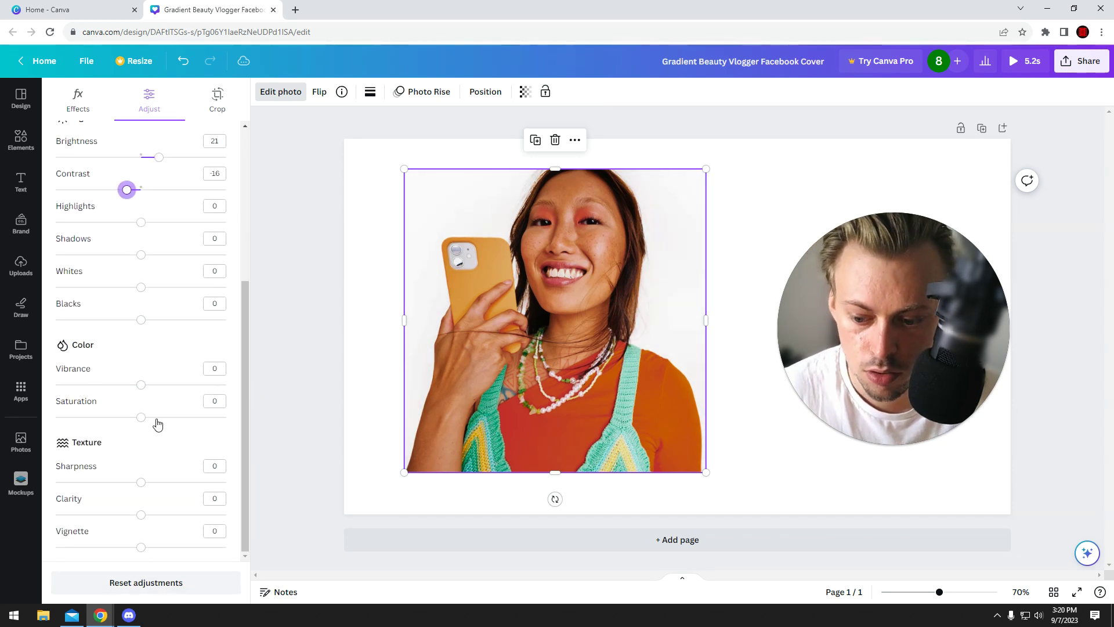
Reset all color and light adjustments on the photo
{"action": "left_click", "coordinate": [149, 582]}
{"action": "scroll", "coordinate": [166, 393], "scroll_direction": "up", "scroll_amount": 4}
Start Magic Edit and brush over an oval patch of the white background above the phone with brush size 20
{"action": "left_click", "coordinate": [81, 102]}
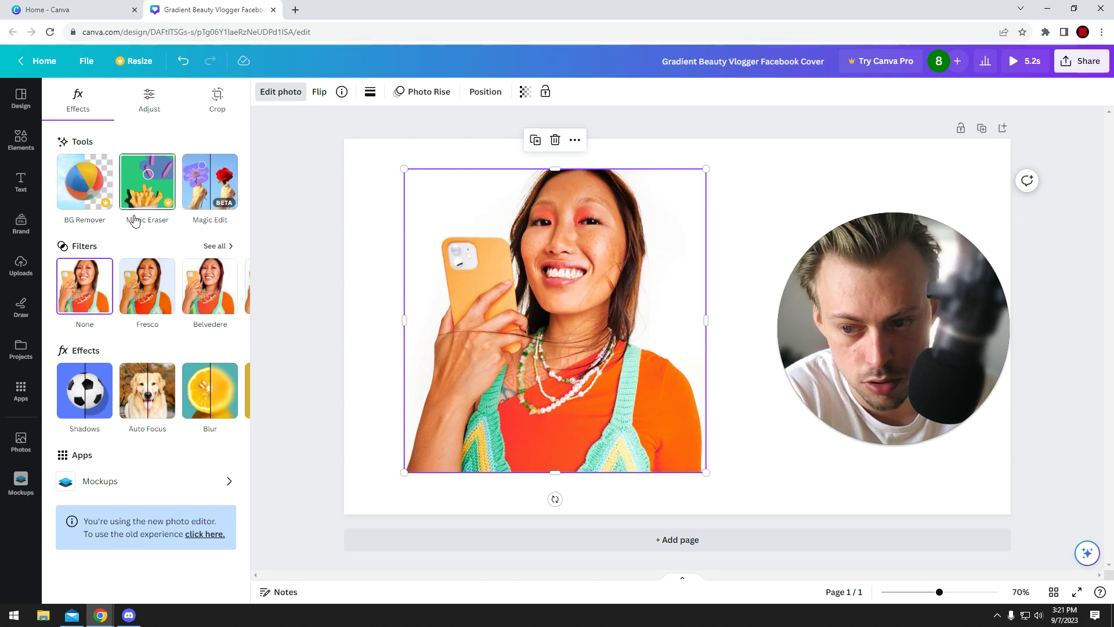
{"action": "left_click", "coordinate": [195, 200]}
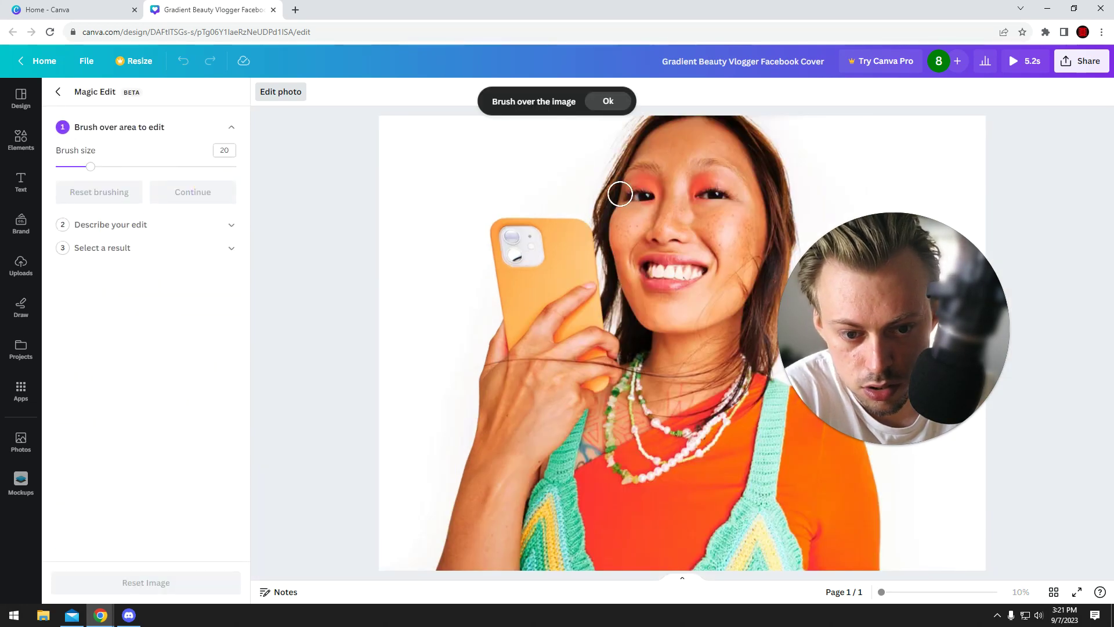
{"action": "mouse_move", "coordinate": [487, 179]}
{"action": "left_mouse_down"}
{"action": "mouse_move", "coordinate": [427, 199]}
{"action": "mouse_move", "coordinate": [428, 174]}
{"action": "mouse_move", "coordinate": [463, 184]}
{"action": "mouse_move", "coordinate": [457, 165]}
{"action": "mouse_move", "coordinate": [425, 206]}
{"action": "mouse_move", "coordinate": [508, 176]}
{"action": "mouse_move", "coordinate": [443, 149]}
{"action": "mouse_move", "coordinate": [416, 201]}
{"action": "mouse_move", "coordinate": [499, 176]}
{"action": "mouse_move", "coordinate": [435, 168]}
{"action": "left_mouse_up"}
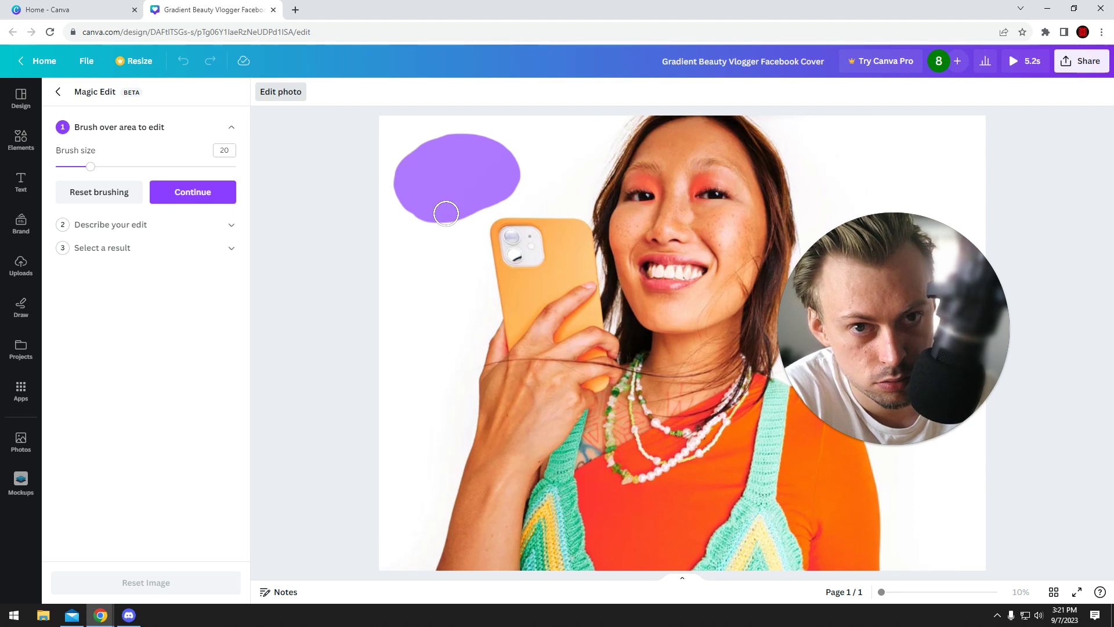
Search Google for "photoshop ai tool" in a new browser tab, and close that tab
{"action": "left_click", "coordinate": [296, 10]}
{"action": "type", "text": "photosho a"}
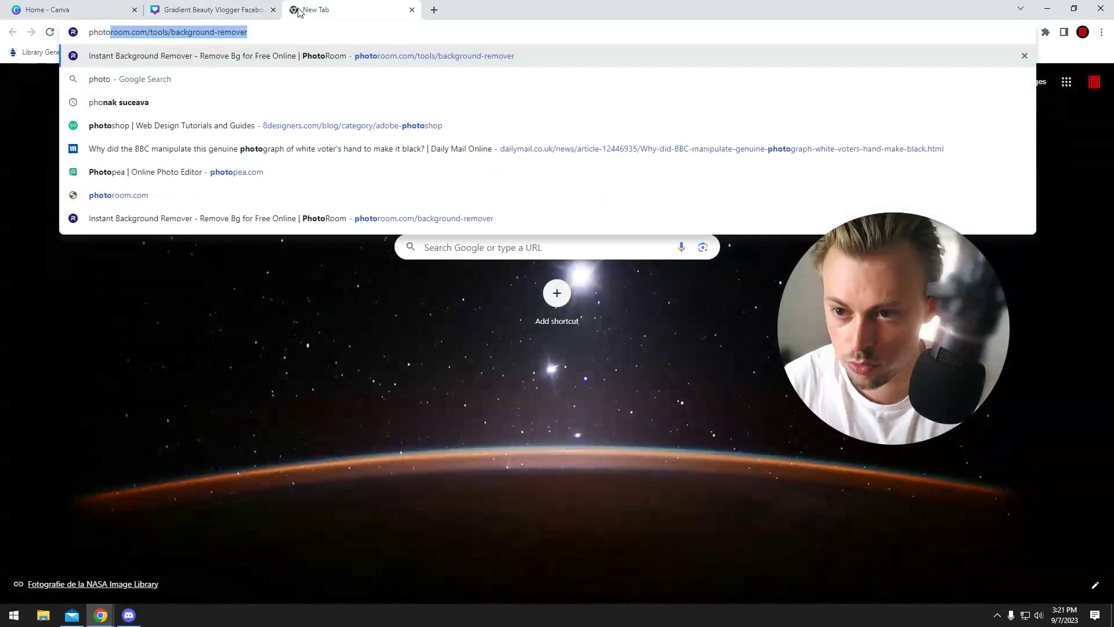
{"action": "key", "text": "BackSpace"}
{"action": "key", "text": "BackSpace"}
{"action": "type", "text": "p ai tool"}
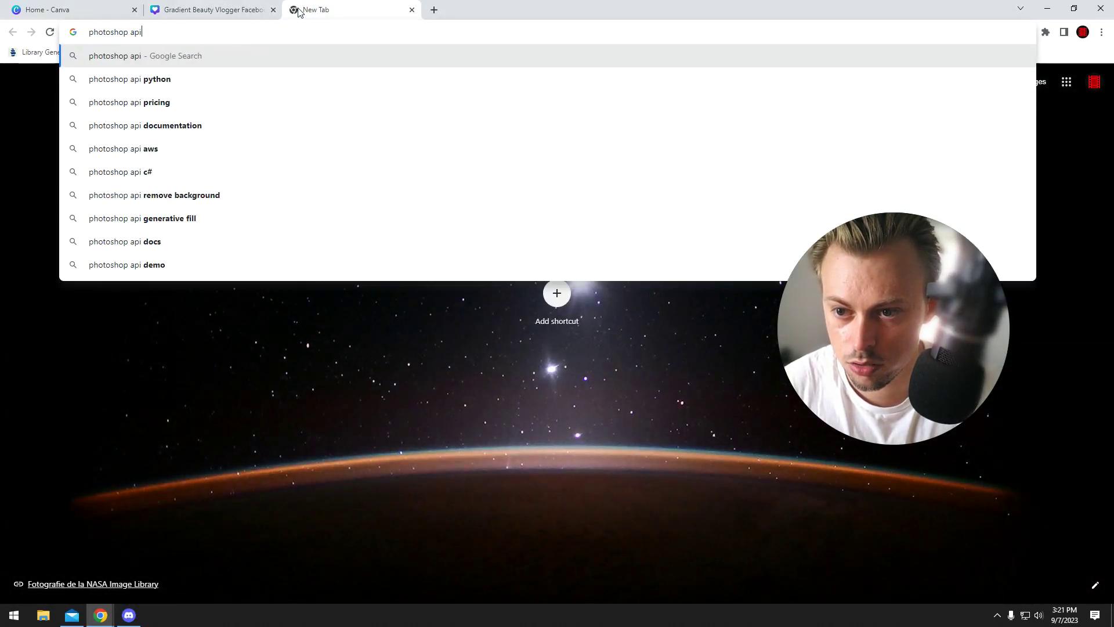
{"action": "key", "text": "Return"}
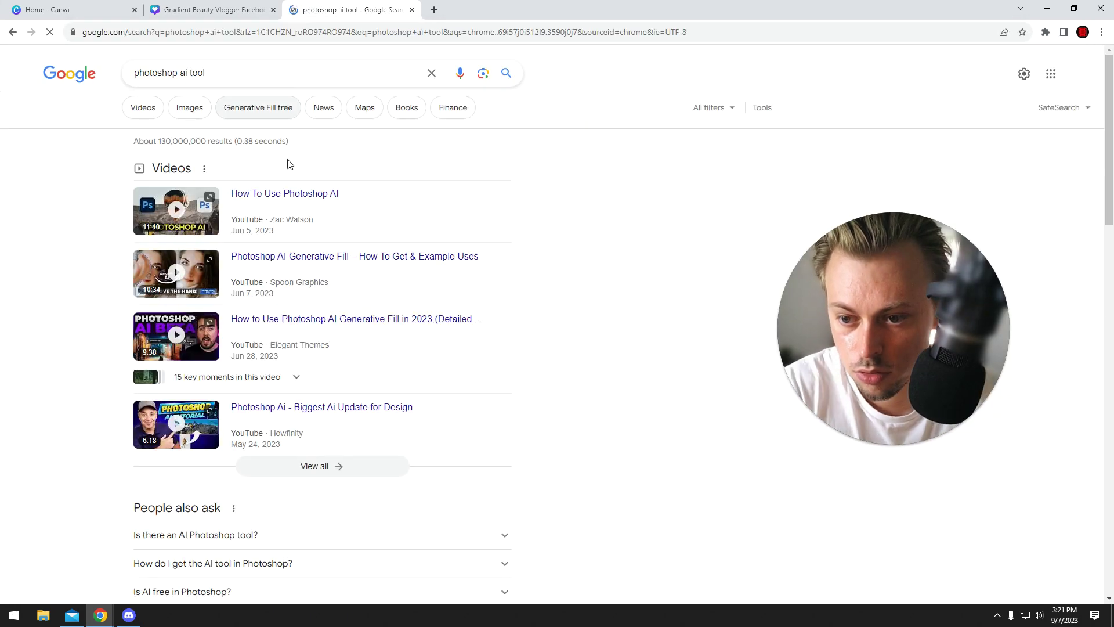
{"action": "left_click", "coordinate": [312, 262]}
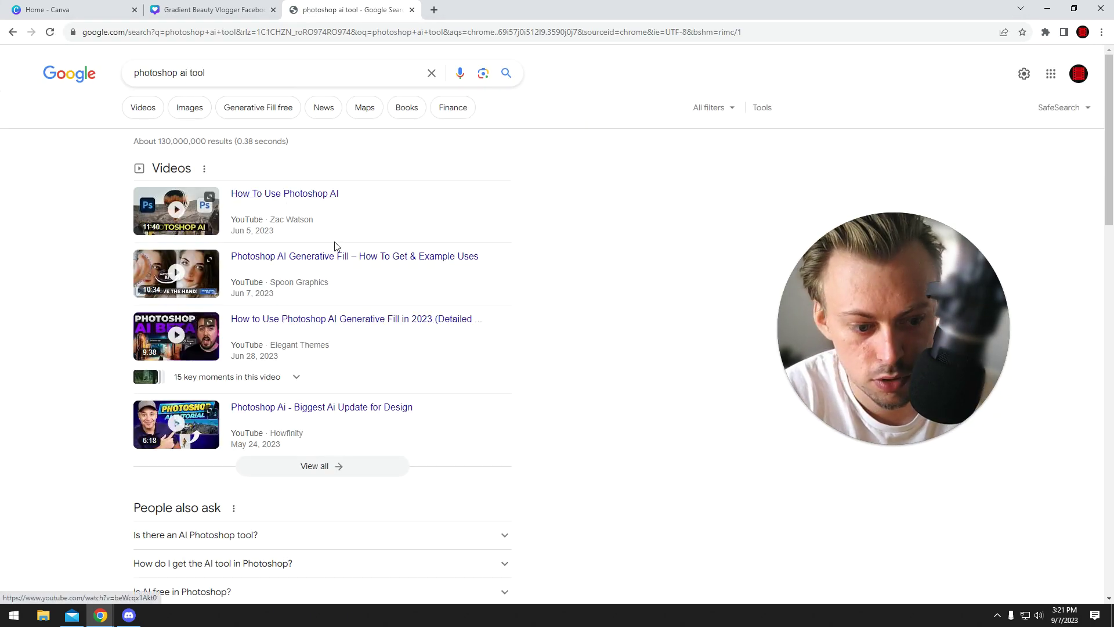
{"action": "key", "text": "ctrl+w"}
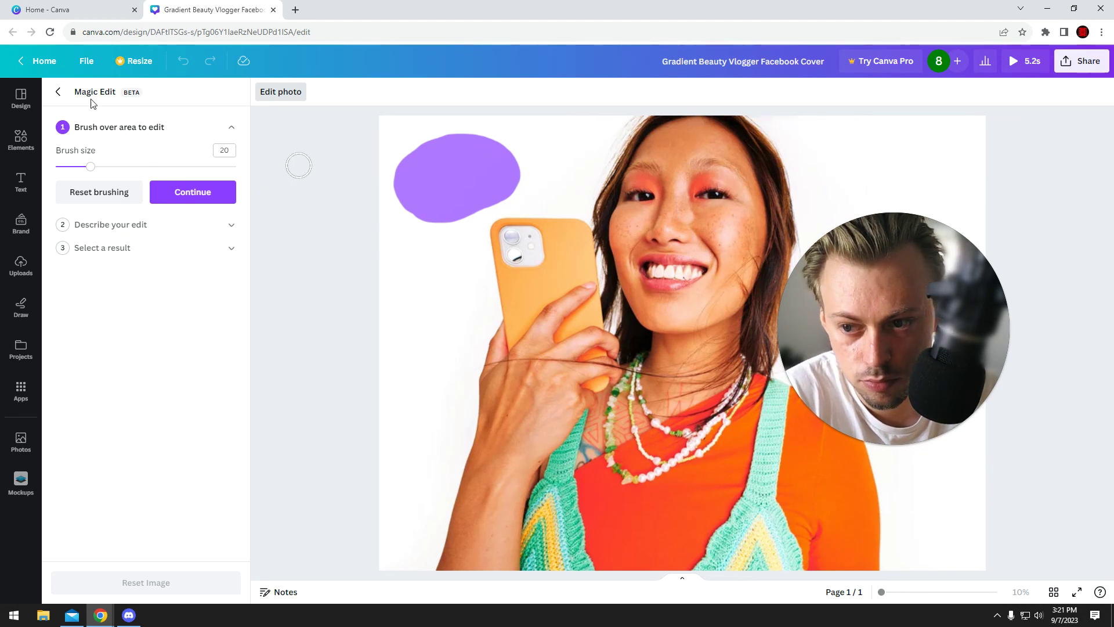
Continue to the Magic Edit description stage for the brushed area, and leave Magic Edit without generating anything
{"action": "left_click", "coordinate": [194, 198]}
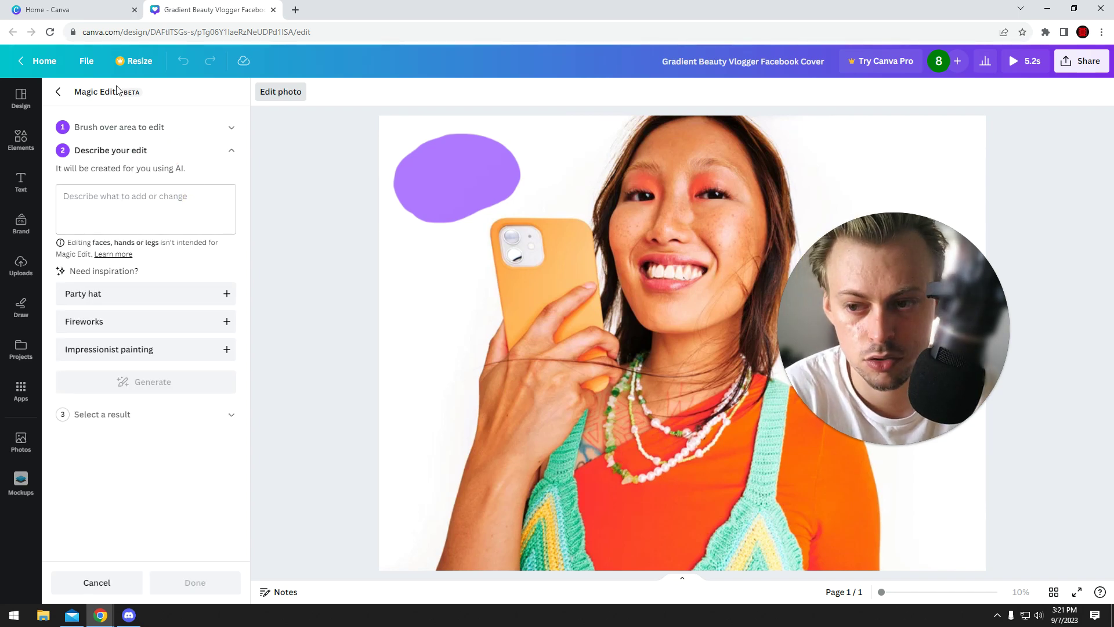
{"action": "left_click", "coordinate": [58, 91]}
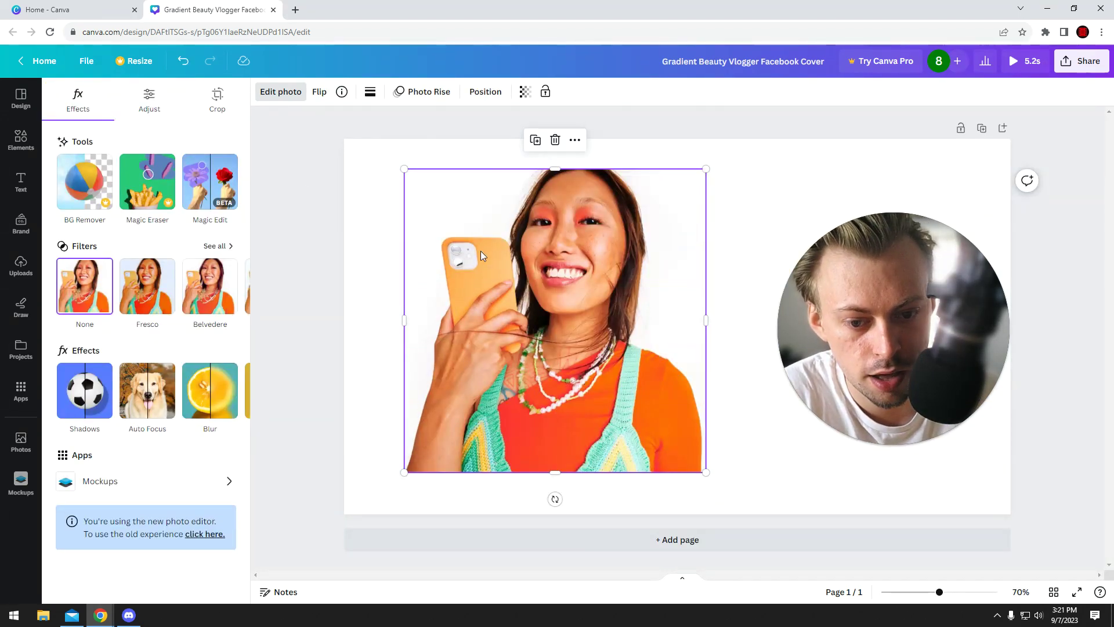
Move the photo slightly down and extend its left crop edge slightly outward
{"action": "left_click", "coordinate": [480, 252]}
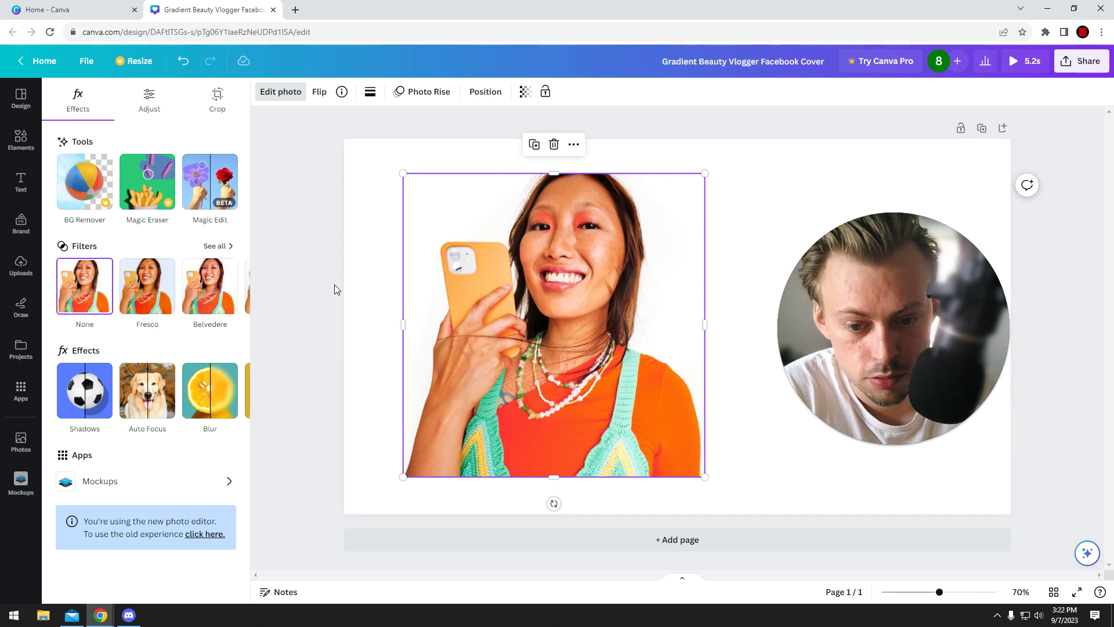
{"action": "mouse_move", "coordinate": [403, 324]}
{"action": "left_mouse_down"}
{"action": "mouse_move", "coordinate": [370, 318]}
{"action": "mouse_move", "coordinate": [397, 319]}
{"action": "left_mouse_up"}
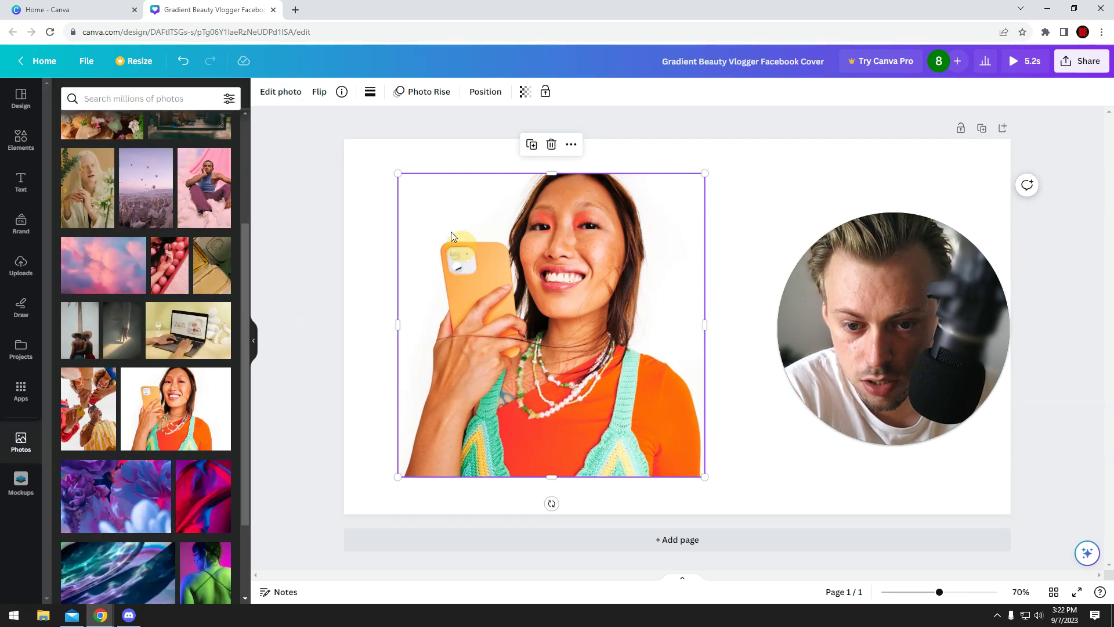
Show all photo filters and try Belvedere and Capri on the photo
{"action": "left_click", "coordinate": [279, 92]}
{"action": "left_click", "coordinate": [222, 246]}
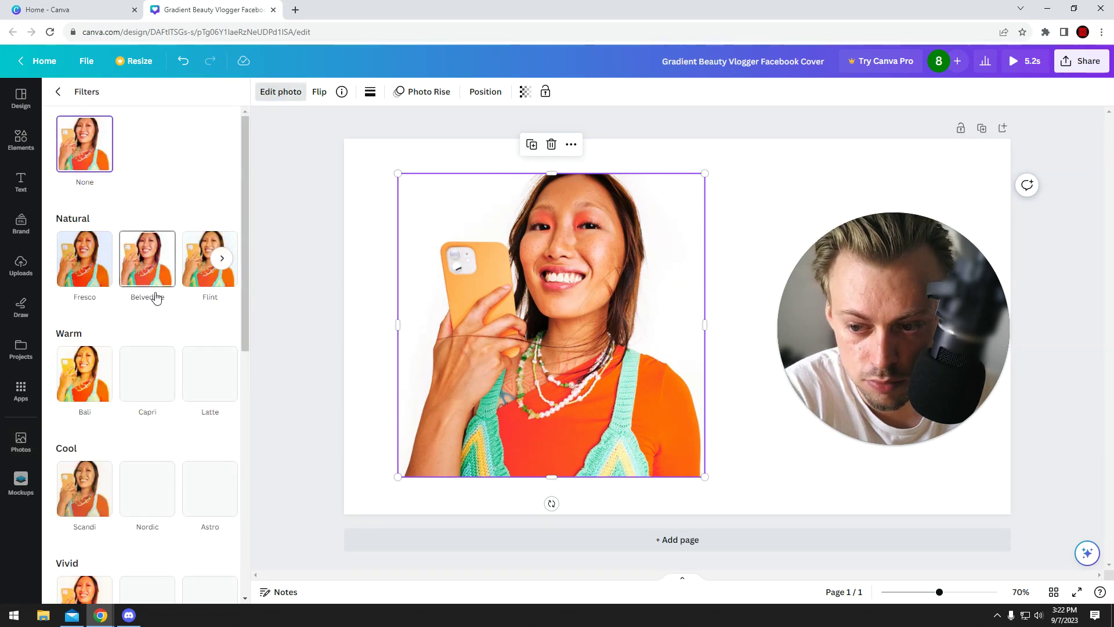
{"action": "left_click", "coordinate": [148, 258]}
{"action": "left_click", "coordinate": [147, 387]}
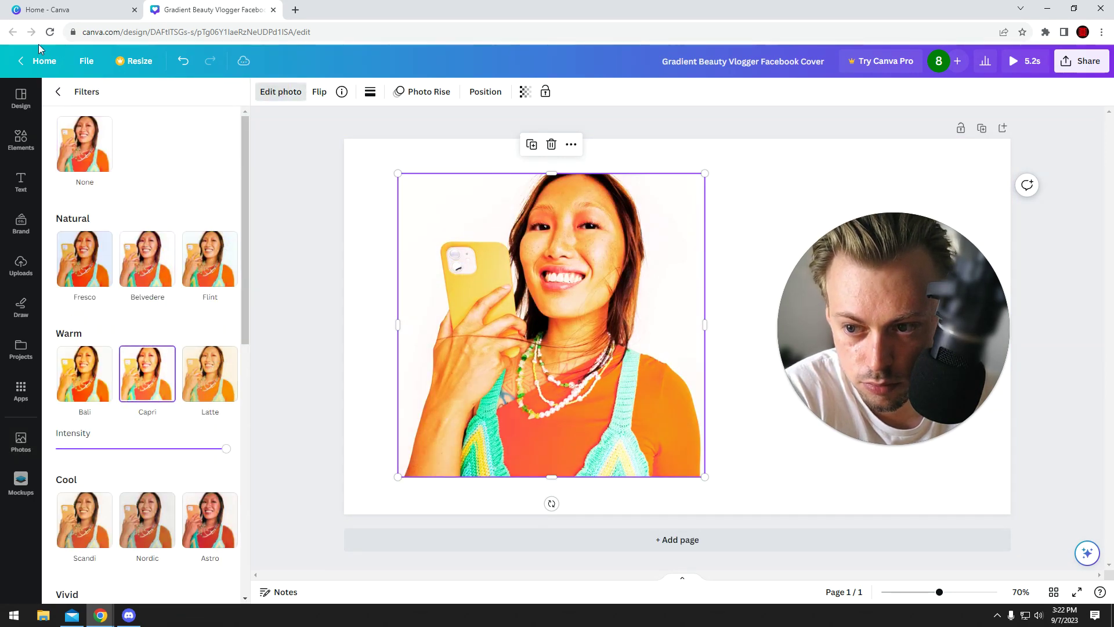
Try the Classic filter from the Mono group on the photo, and set the filter back to None
{"action": "scroll", "coordinate": [145, 325], "scroll_direction": "down", "scroll_amount": 4}
{"action": "scroll", "coordinate": [167, 288], "scroll_direction": "down", "scroll_amount": 5}
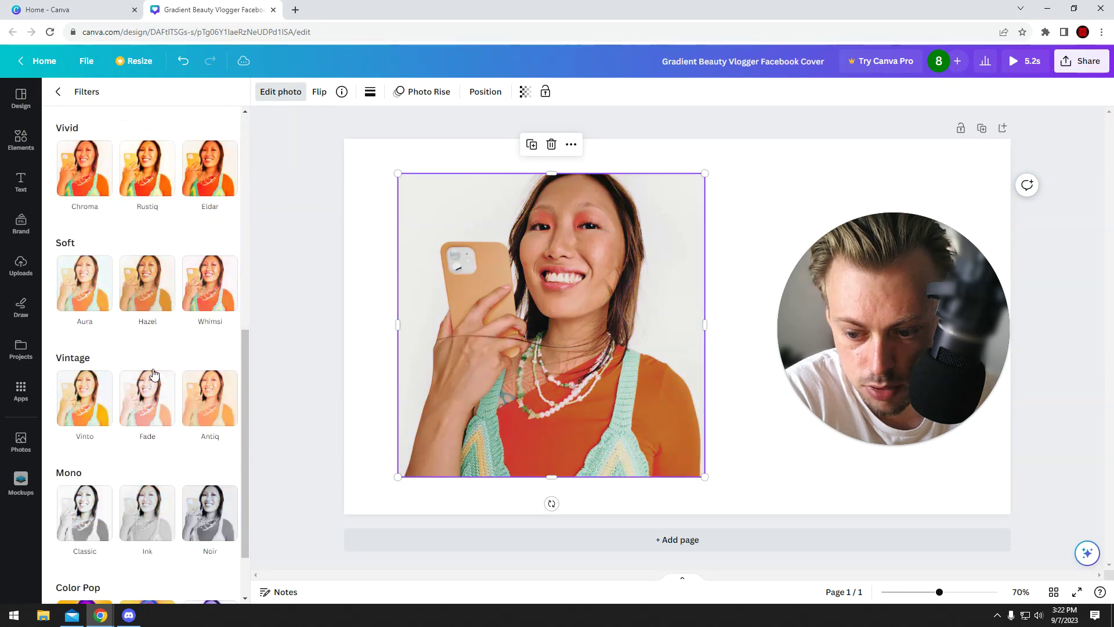
{"action": "left_click", "coordinate": [147, 455]}
{"action": "left_click", "coordinate": [74, 462]}
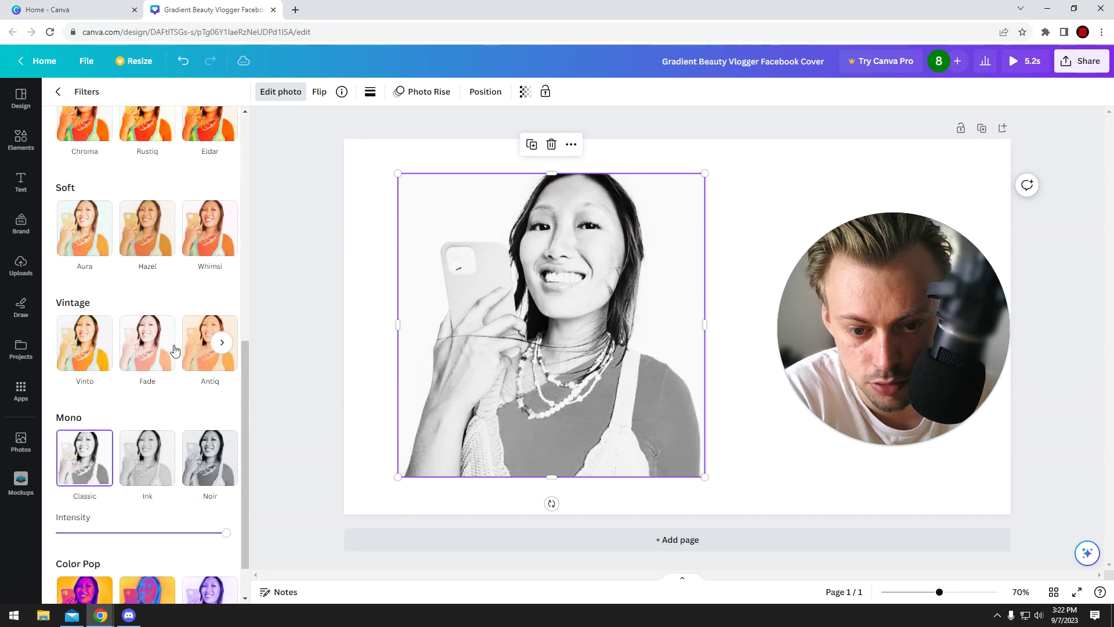
{"action": "scroll", "coordinate": [154, 346], "scroll_direction": "down", "scroll_amount": 9}
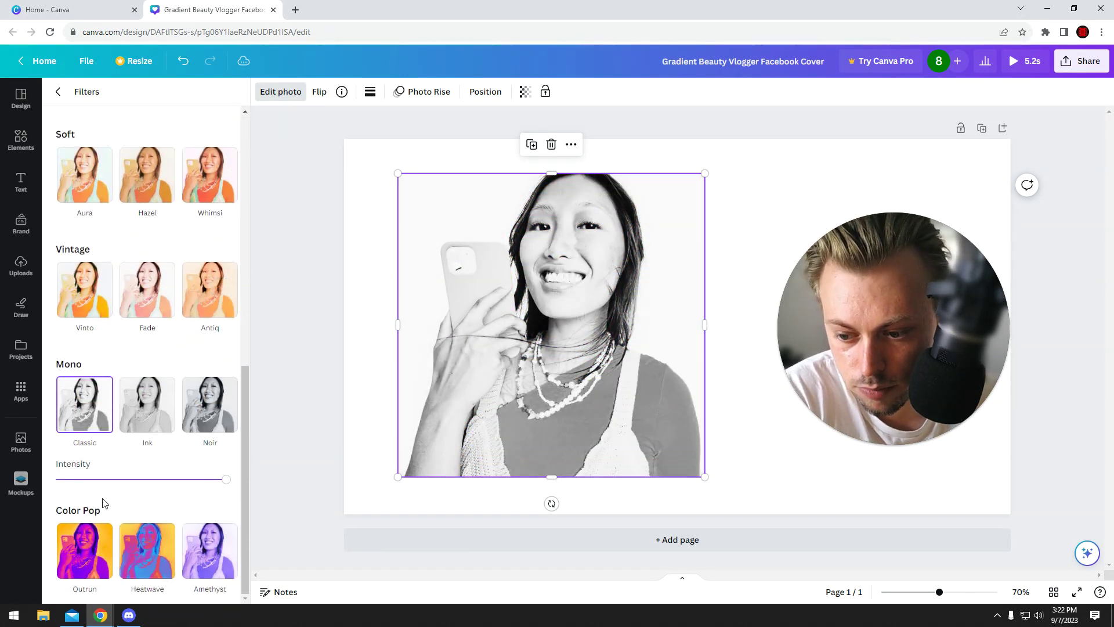
{"action": "scroll", "coordinate": [137, 342], "scroll_direction": "up", "scroll_amount": 9}
{"action": "left_click", "coordinate": [85, 147]}
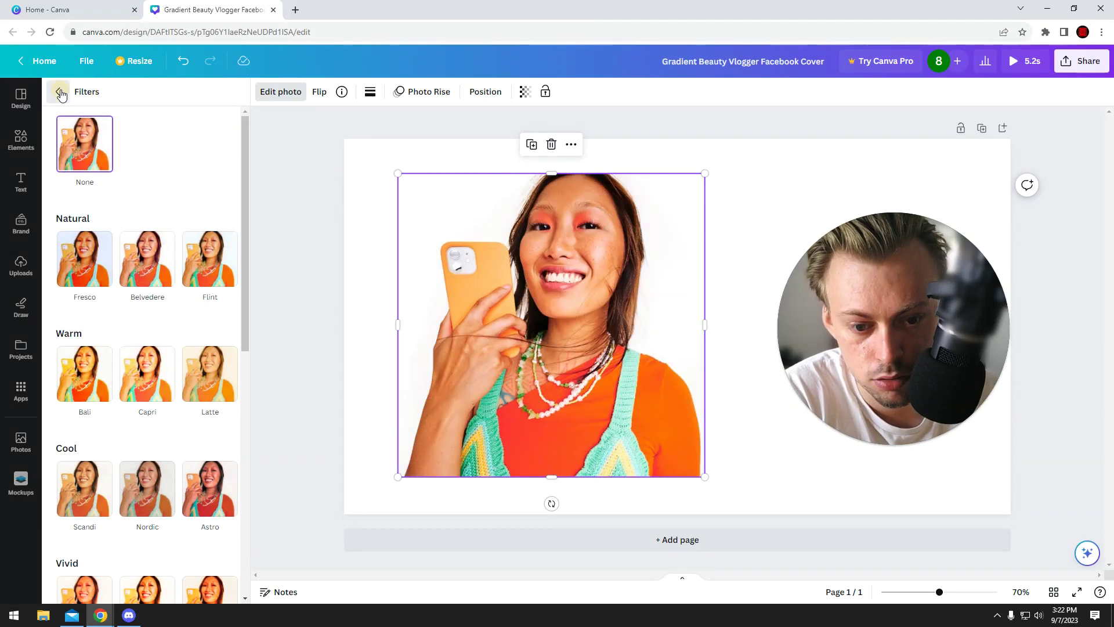
Return to the photo's effects overview and look through the available effects up to Duotone and back
{"action": "left_click", "coordinate": [65, 92]}
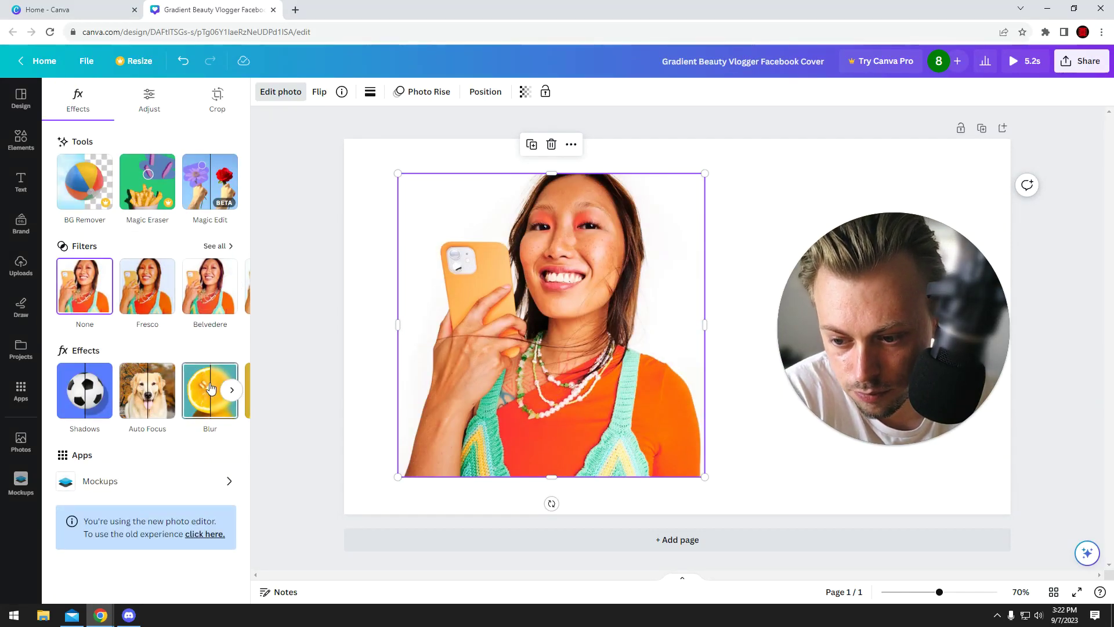
{"action": "left_click", "coordinate": [231, 389]}
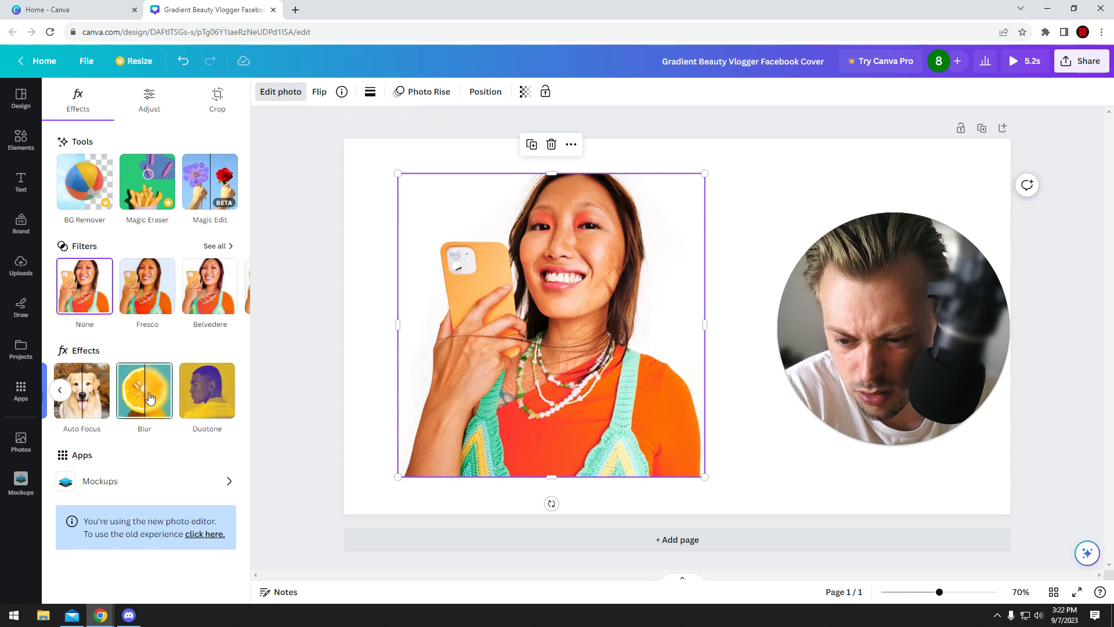
{"action": "left_click", "coordinate": [59, 387]}
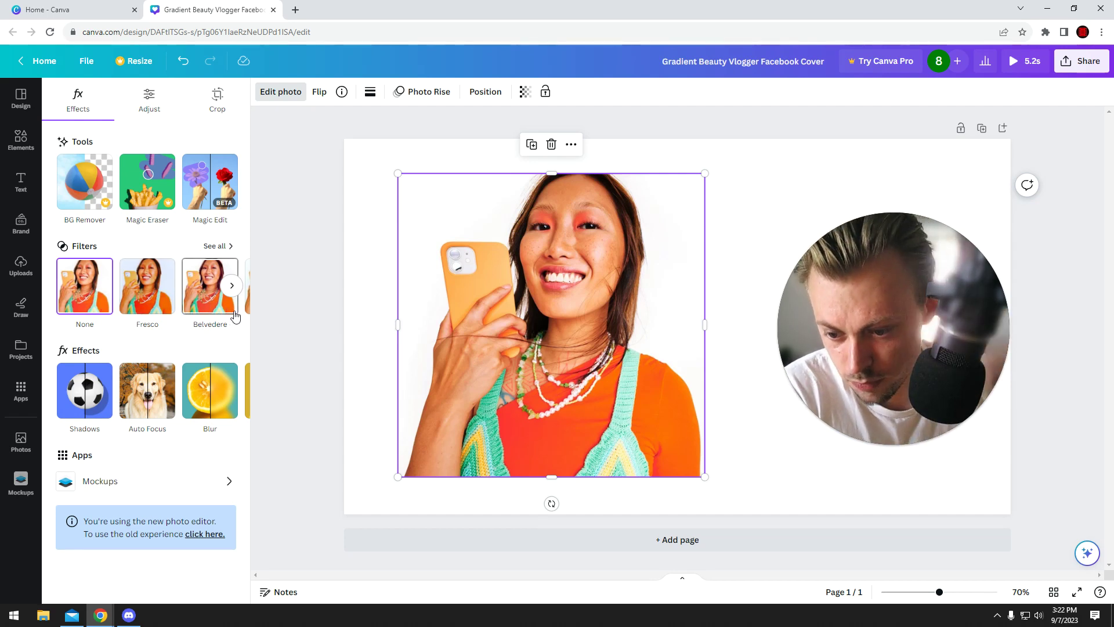
Open the Mockups app from the photo's editing options and browse its categories down to Packaging
{"action": "left_click", "coordinate": [159, 485]}
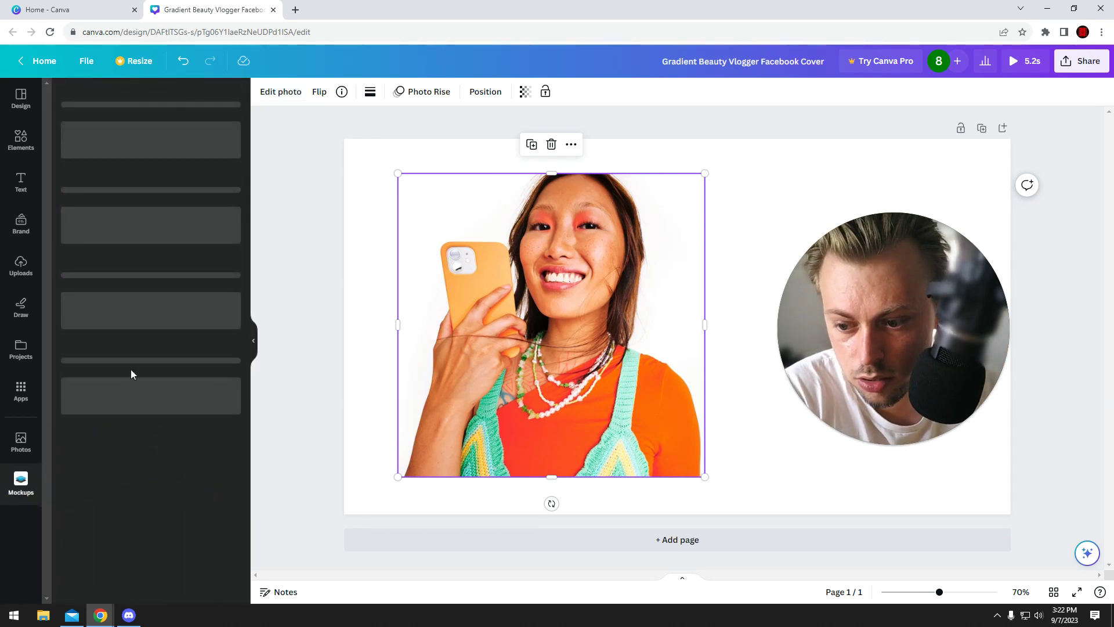
{"action": "scroll", "coordinate": [161, 306], "scroll_direction": "down", "scroll_amount": 3}
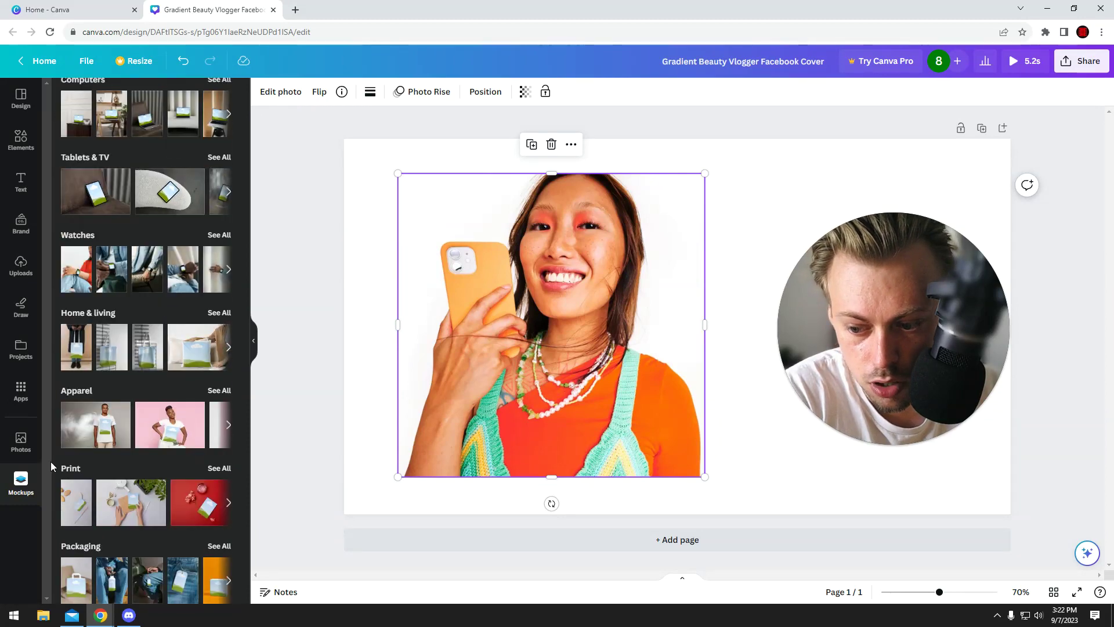
{"action": "scroll", "coordinate": [124, 400], "scroll_direction": "up", "scroll_amount": 3}
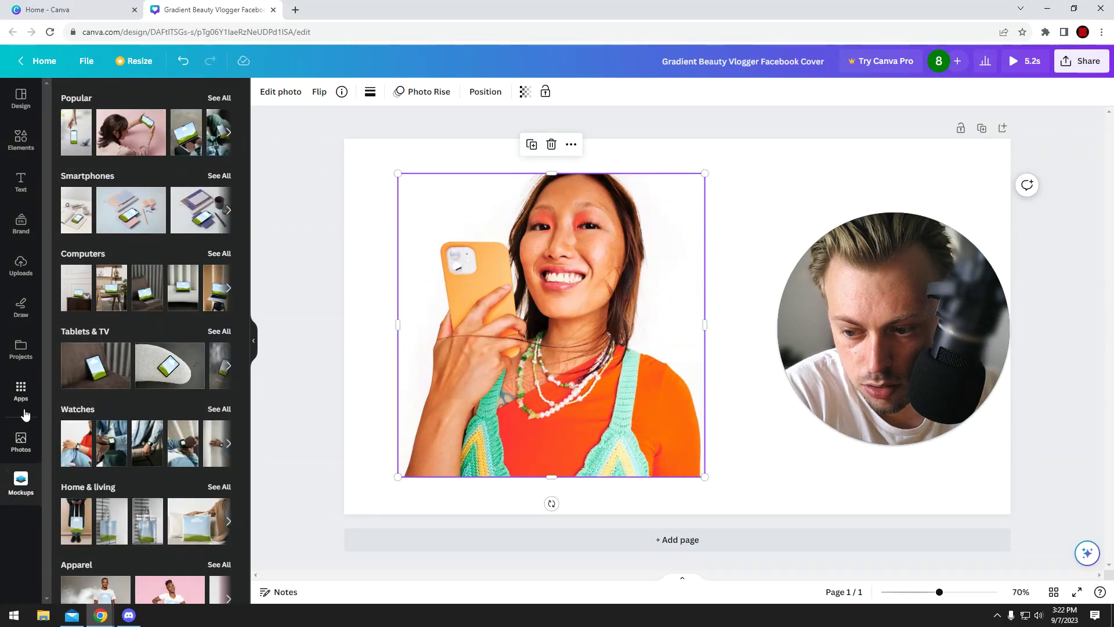
Browse the Discover list of Canva apps, including the More from Canva, Popular and Create something new groups
{"action": "left_click", "coordinate": [21, 390]}
{"action": "scroll", "coordinate": [164, 364], "scroll_direction": "down", "scroll_amount": 5}
{"action": "scroll", "coordinate": [167, 363], "scroll_direction": "up", "scroll_amount": 3}
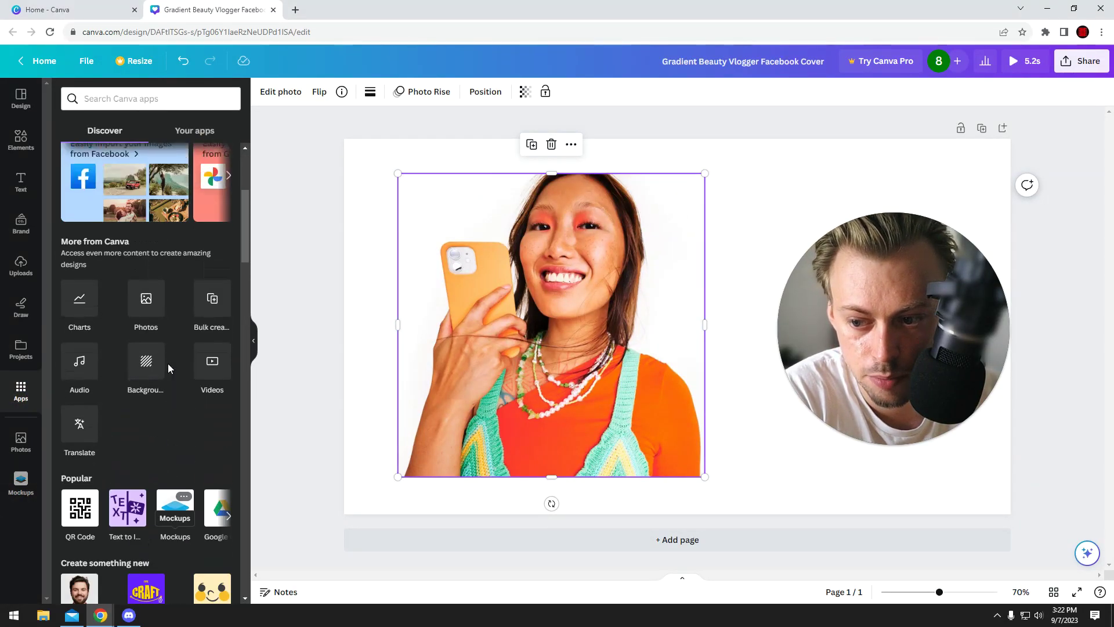
{"action": "scroll", "coordinate": [169, 432], "scroll_direction": "down", "scroll_amount": 4}
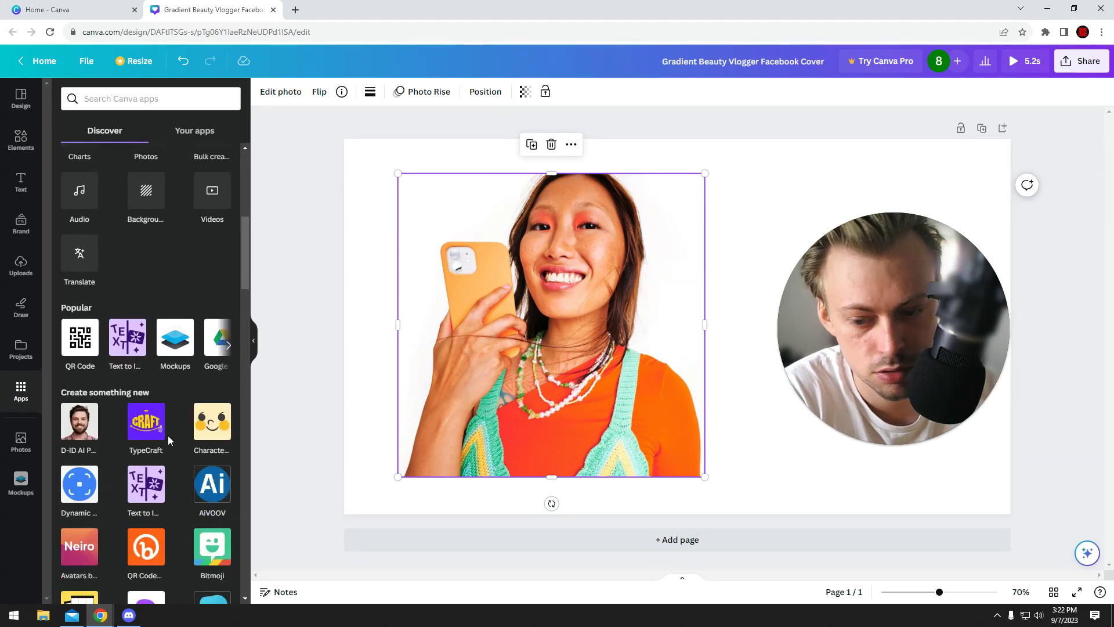
Return to the photo's editing options, reopen Mockups and review the mockup categories again
{"action": "left_click", "coordinate": [281, 92]}
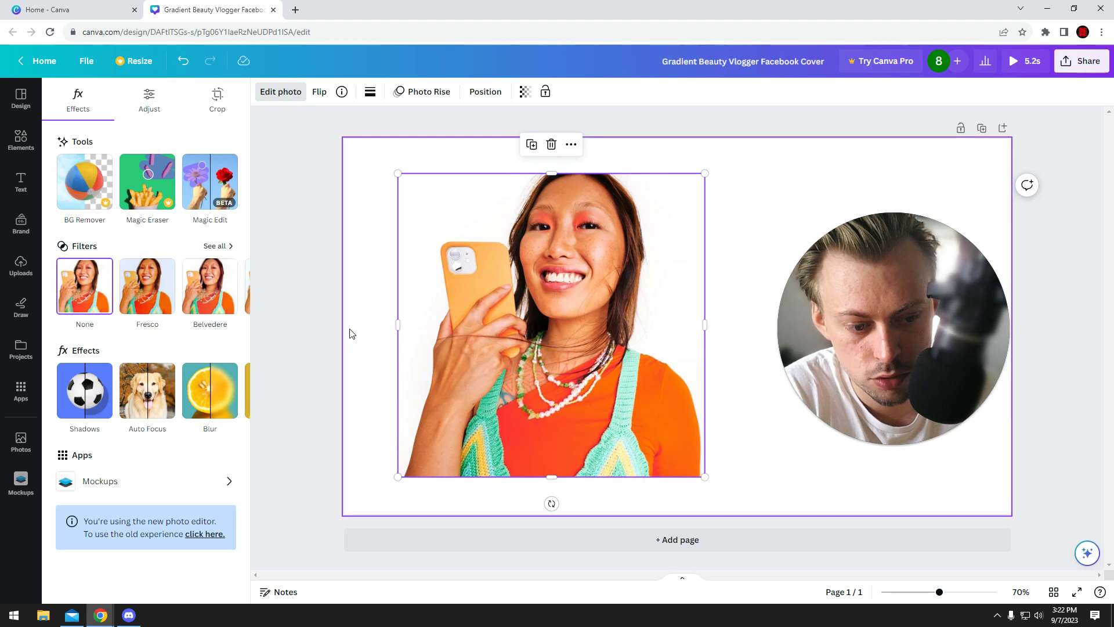
{"action": "left_click", "coordinate": [151, 487]}
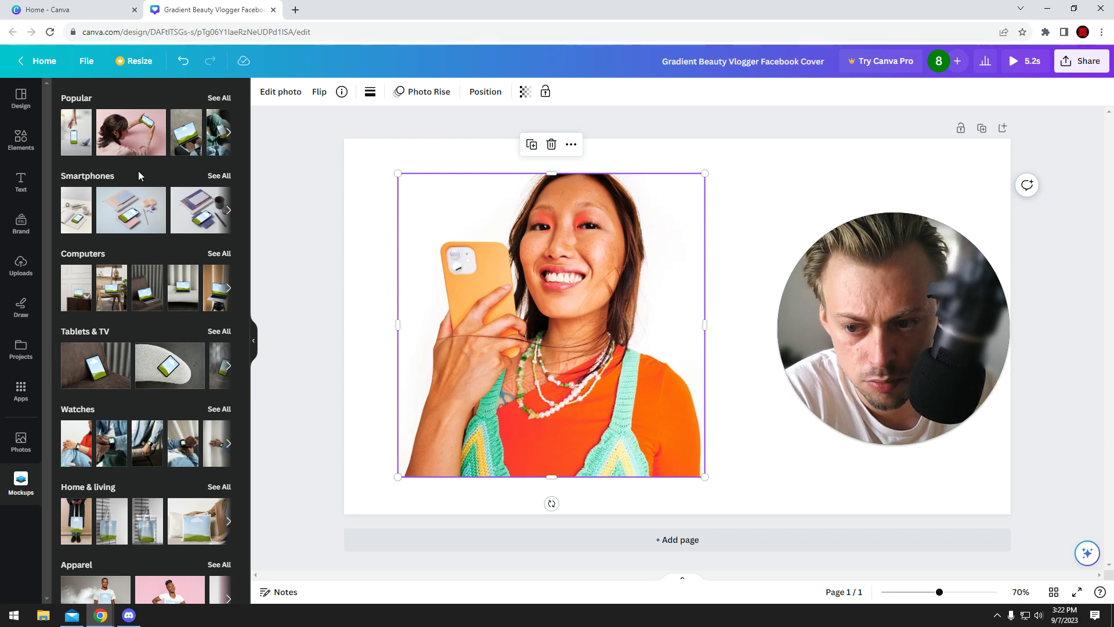
{"action": "scroll", "coordinate": [164, 242], "scroll_direction": "down", "scroll_amount": 4}
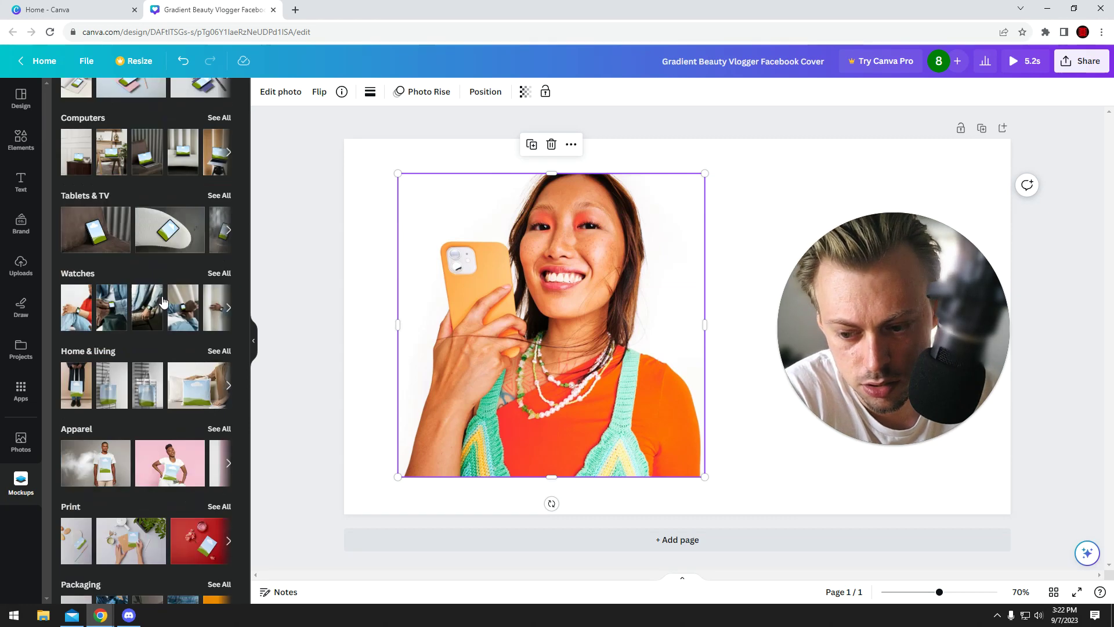
{"action": "scroll", "coordinate": [180, 313], "scroll_direction": "up", "scroll_amount": 3}
{"action": "scroll", "coordinate": [178, 337], "scroll_direction": "up", "scroll_amount": 1}
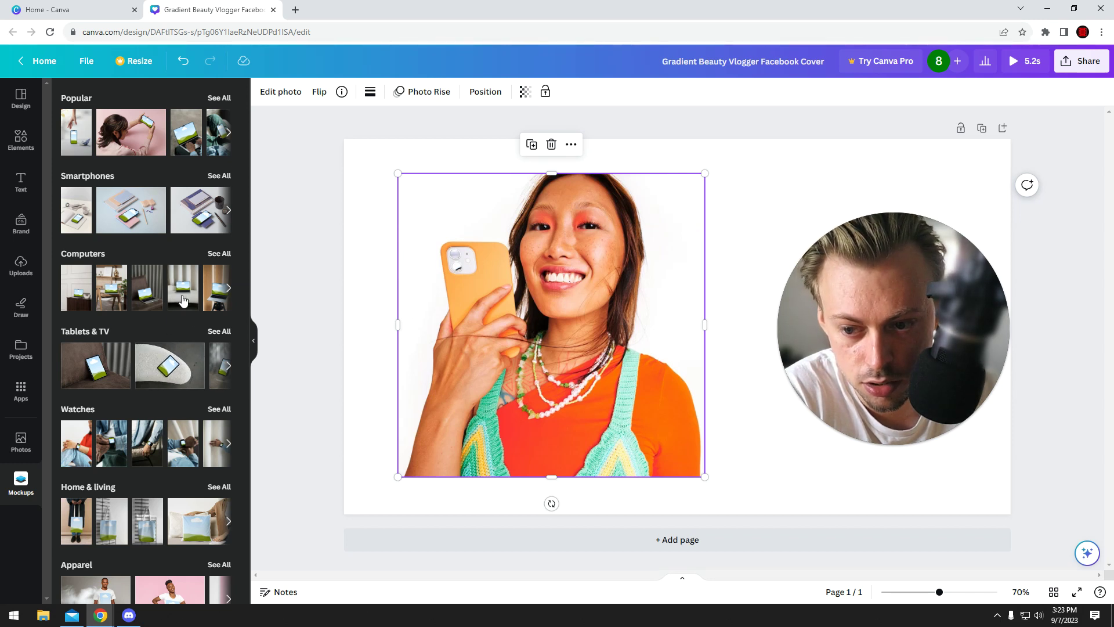
Try the Smartphones mockup with the phone on notebooks over the photo, and undo its placement
{"action": "left_click", "coordinate": [137, 213]}
{"action": "left_click_drag", "start_coordinate": [639, 299], "coordinate": [552, 297]}
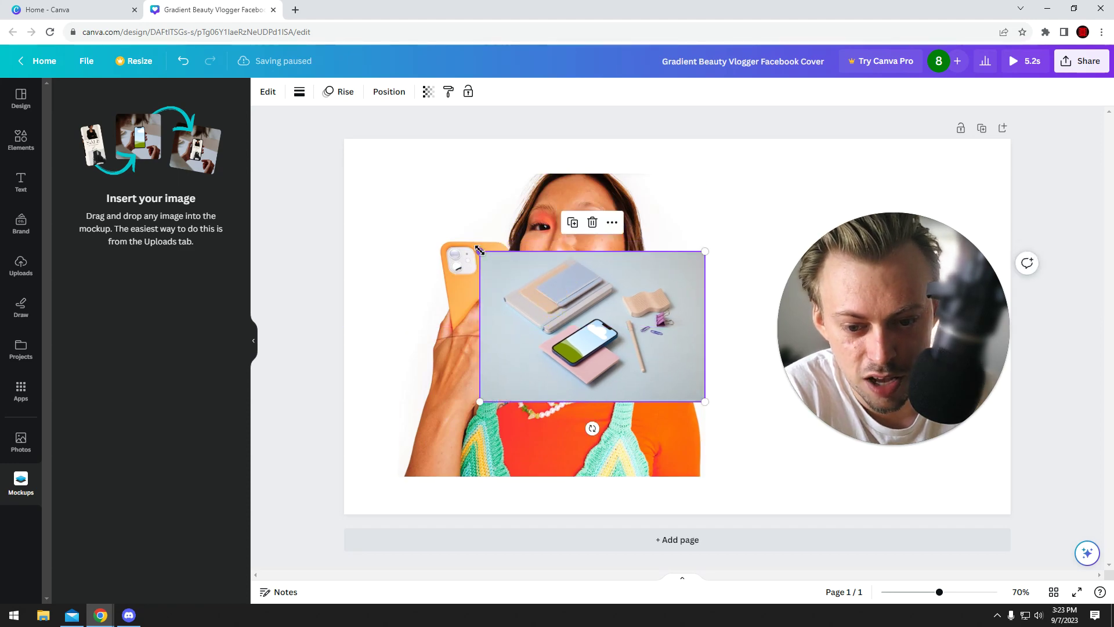
{"action": "key", "text": "ctrl+z"}
{"action": "key", "text": "ctrl+z"}
{"action": "key", "text": "ctrl+z"}
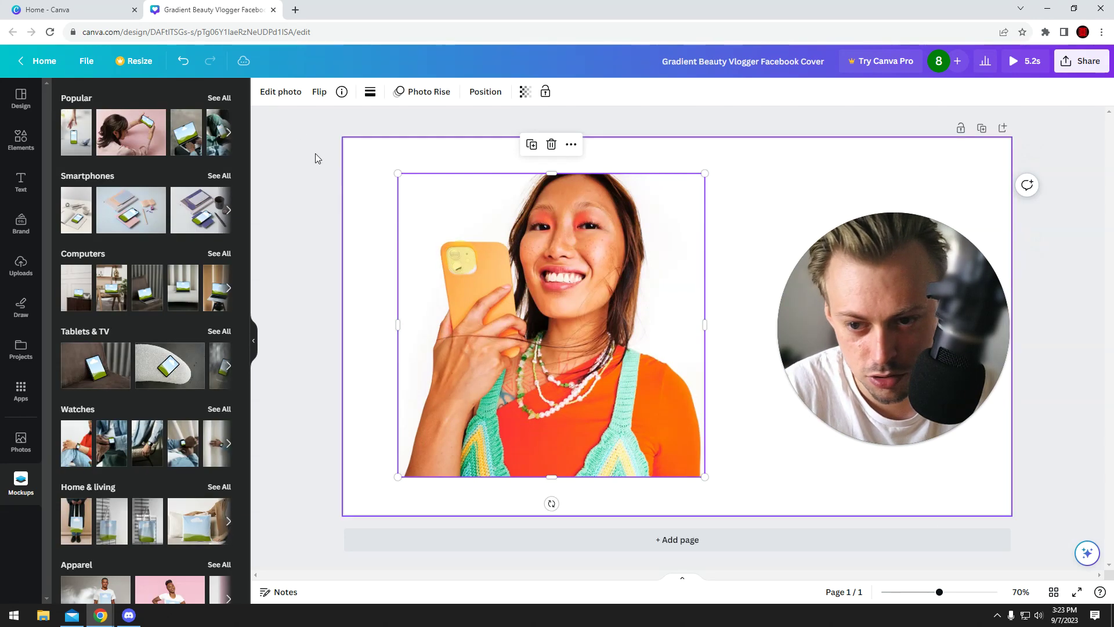
Reopen Mockups from photo editing, try the Tablets & TV mockup on the white textured surface, and undo it
{"action": "left_click", "coordinate": [279, 92]}
{"action": "left_click", "coordinate": [137, 477]}
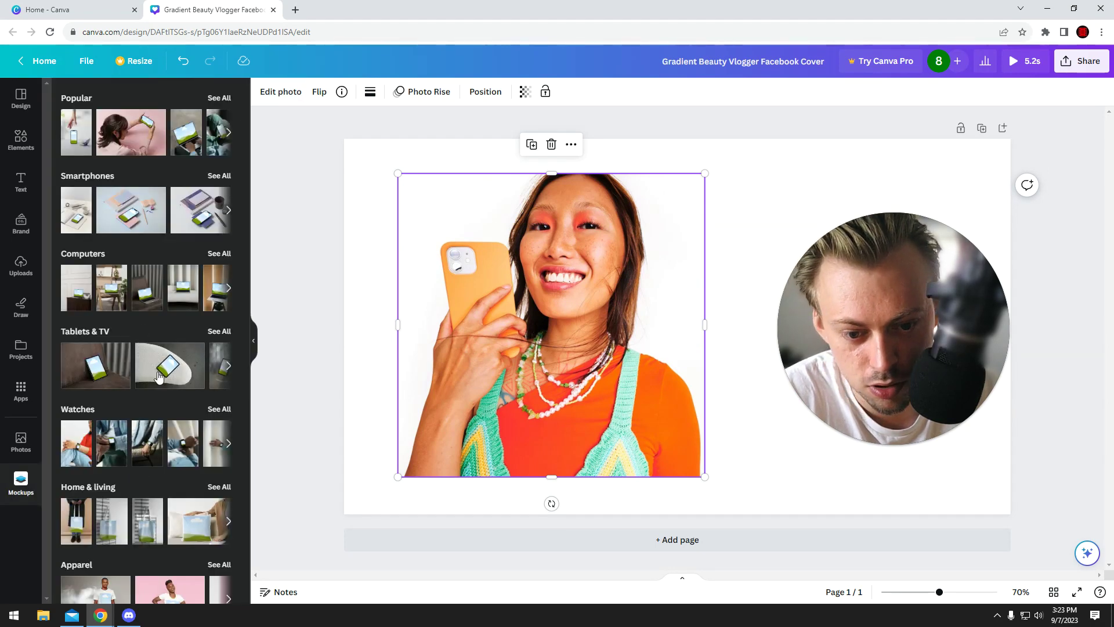
{"action": "left_click", "coordinate": [158, 376]}
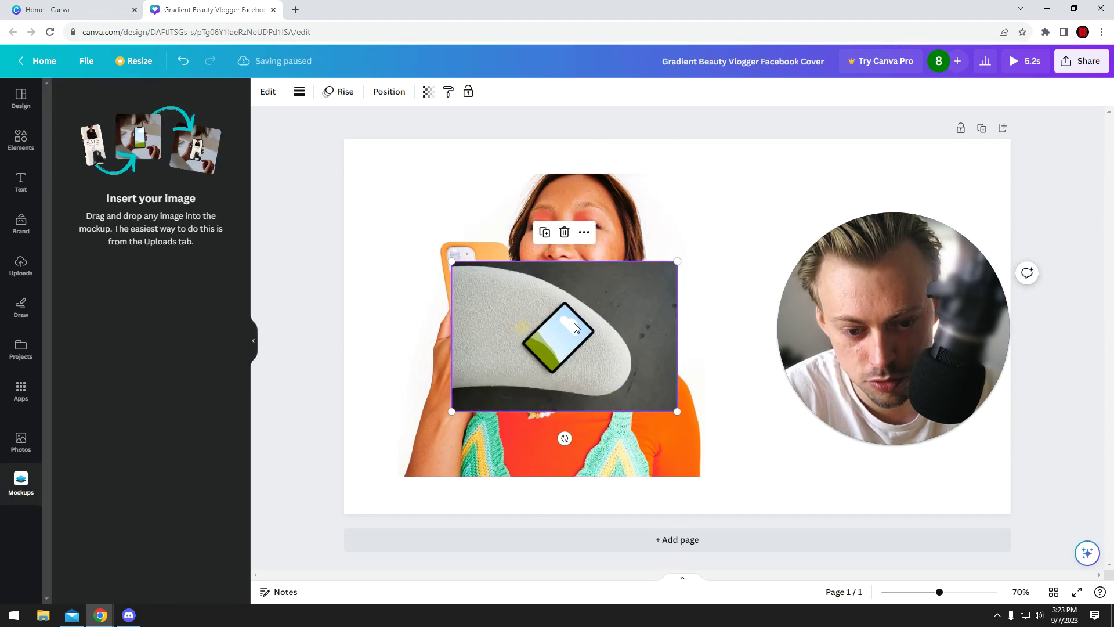
{"action": "key", "text": "ctrl+z"}
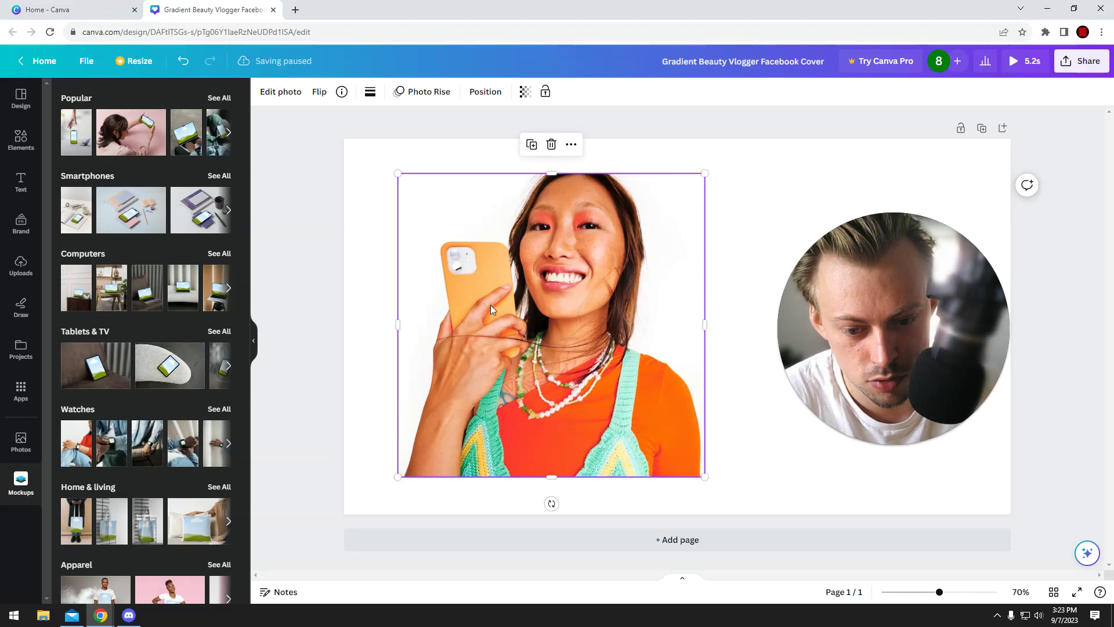
Shift the woman's photo slightly up and left, show the uploaded images, and delete the photo from the page
{"action": "mouse_move", "coordinate": [506, 285]}
{"action": "left_mouse_down"}
{"action": "mouse_move", "coordinate": [469, 272]}
{"action": "mouse_move", "coordinate": [499, 268]}
{"action": "left_mouse_up"}
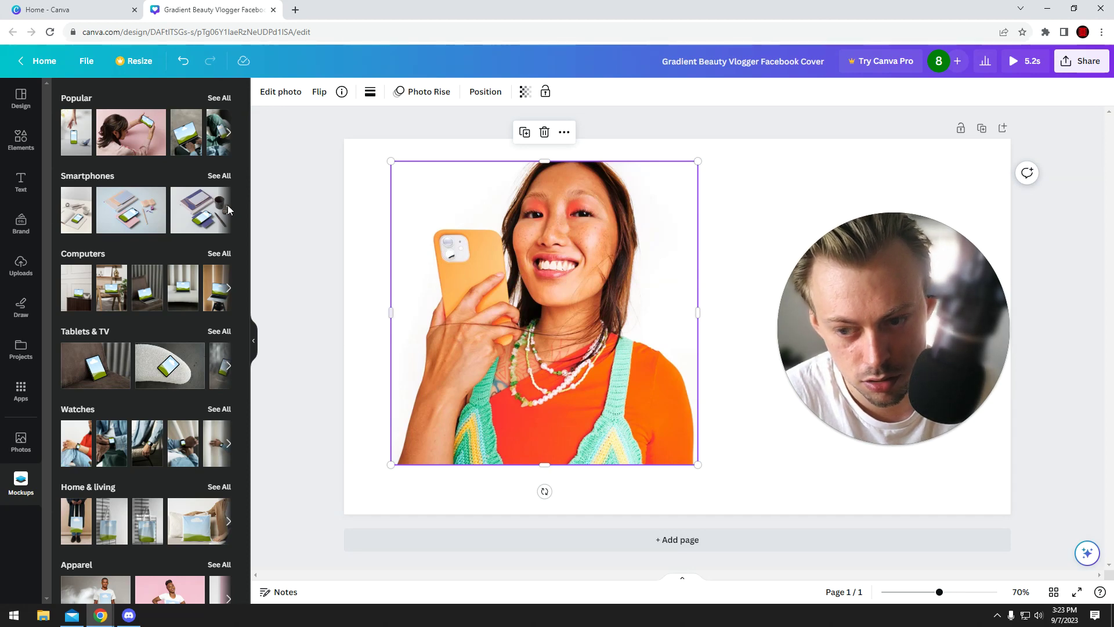
{"action": "left_click", "coordinate": [21, 266]}
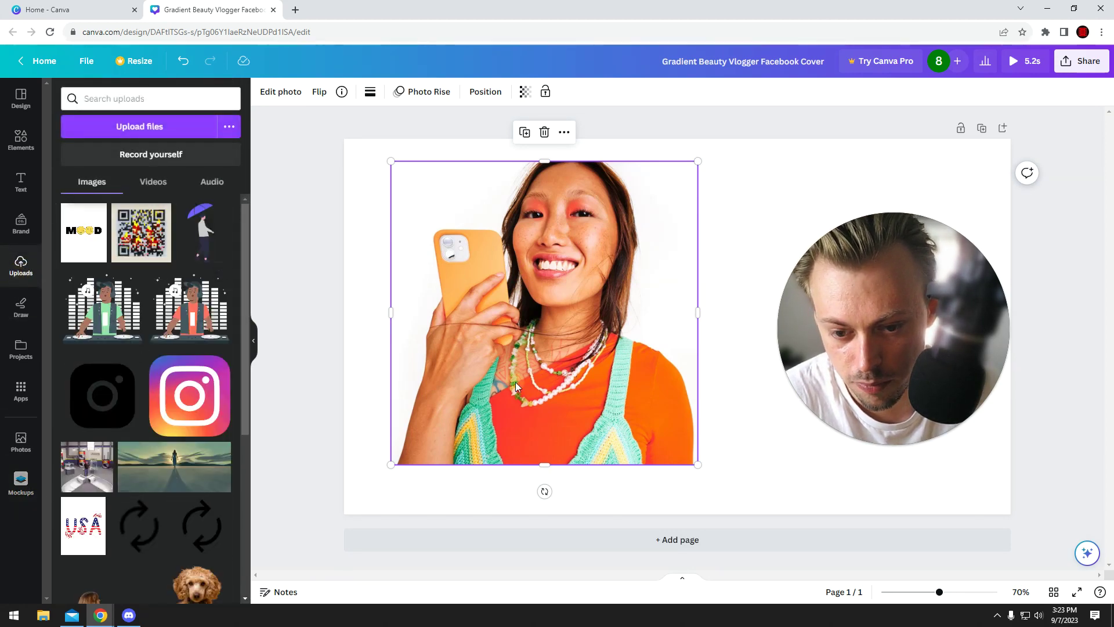
{"action": "key", "text": "Delete"}
Place the Tablets & TV mockup with the white textured surface on the empty page, enlarge it and position it near the middle
{"action": "left_click", "coordinate": [21, 482]}
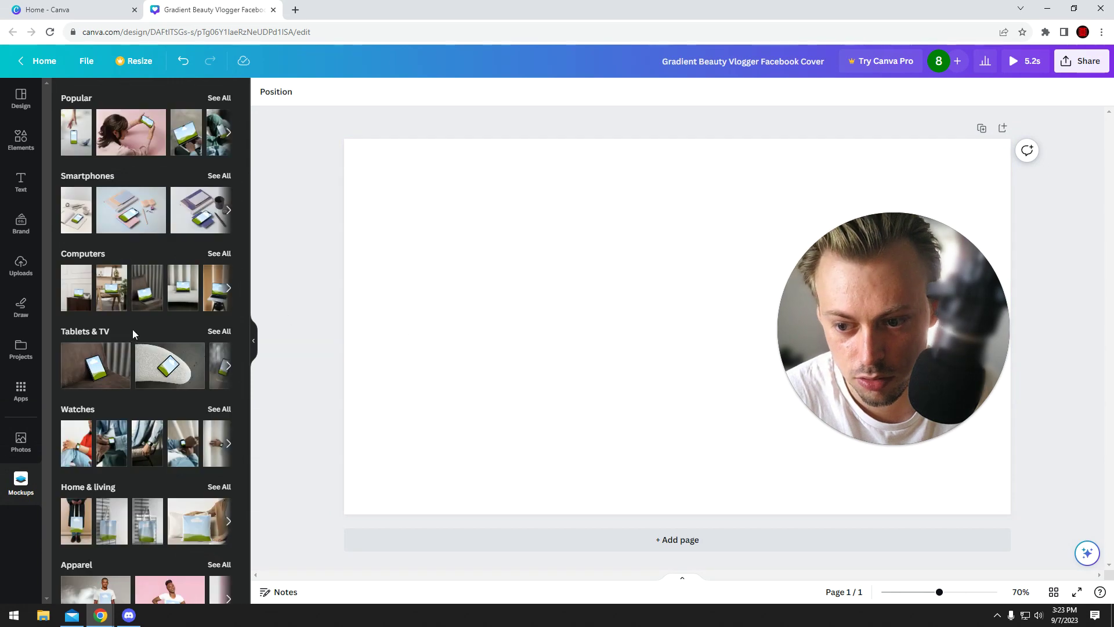
{"action": "left_click_drag", "start_coordinate": [153, 358], "coordinate": [564, 289]}
{"action": "left_click_drag", "start_coordinate": [510, 239], "coordinate": [324, 137]}
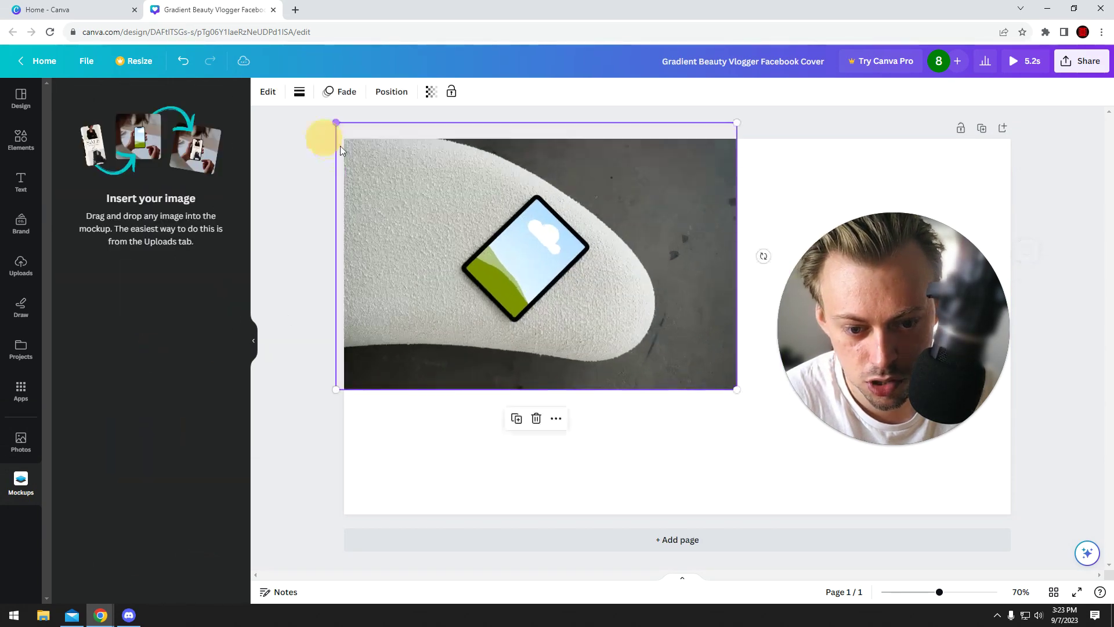
{"action": "left_click_drag", "start_coordinate": [464, 199], "coordinate": [518, 268]}
Fill the mockup's tablet screen with the uploaded landscape of a standing figure, and shift the mockup slightly up and left
{"action": "left_click", "coordinate": [21, 266]}
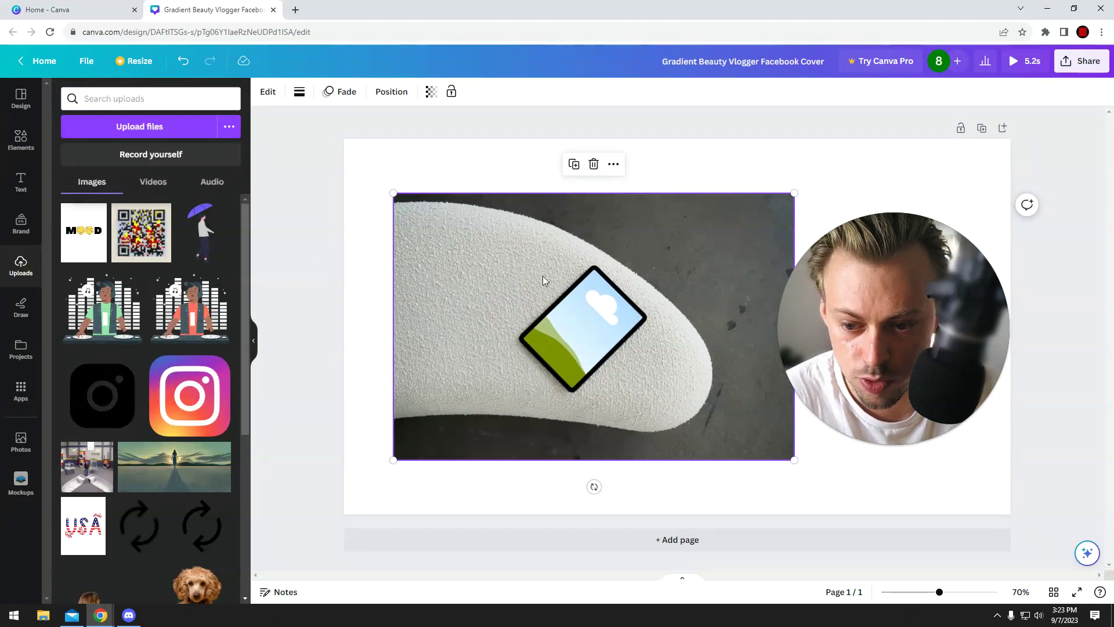
{"action": "scroll", "coordinate": [198, 331], "scroll_direction": "down", "scroll_amount": 5}
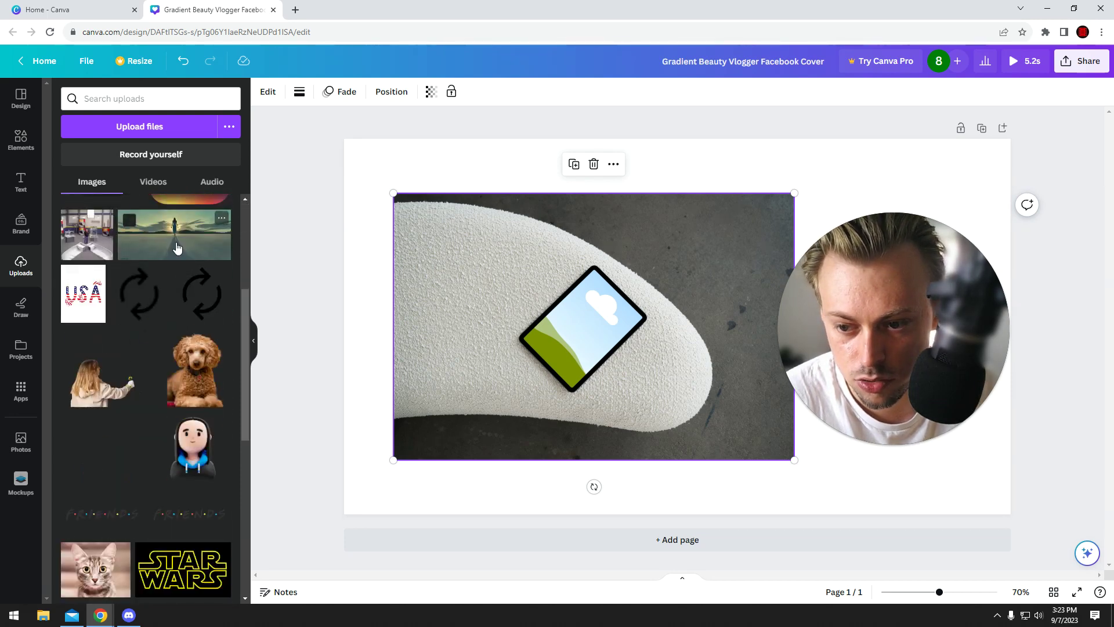
{"action": "left_click", "coordinate": [569, 301]}
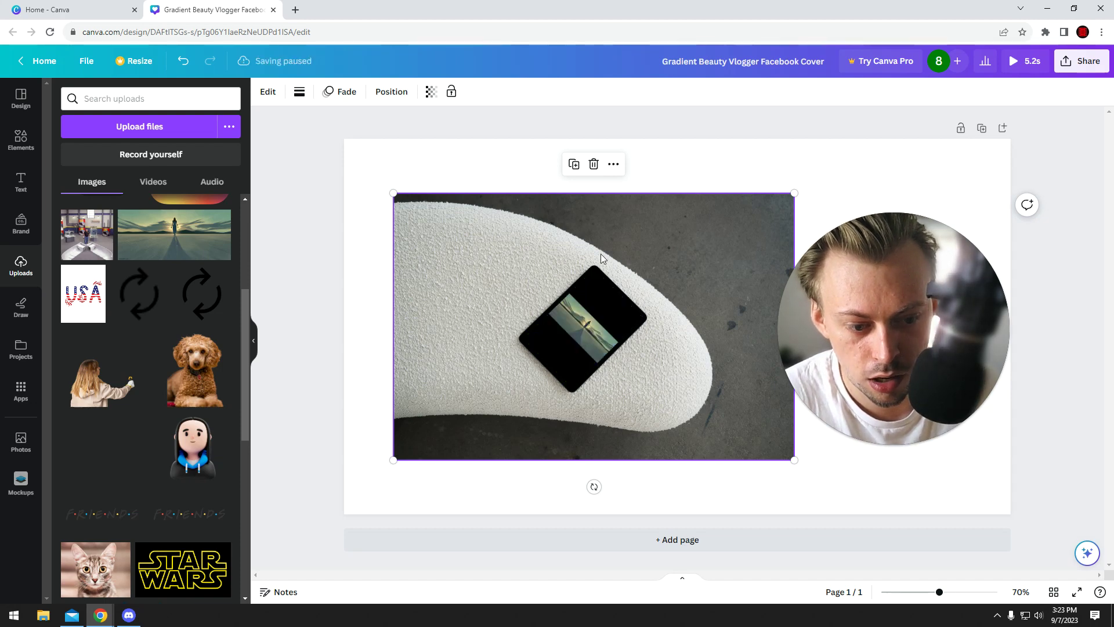
{"action": "left_click_drag", "start_coordinate": [539, 241], "coordinate": [434, 218]}
{"action": "left_click", "coordinate": [267, 91]}
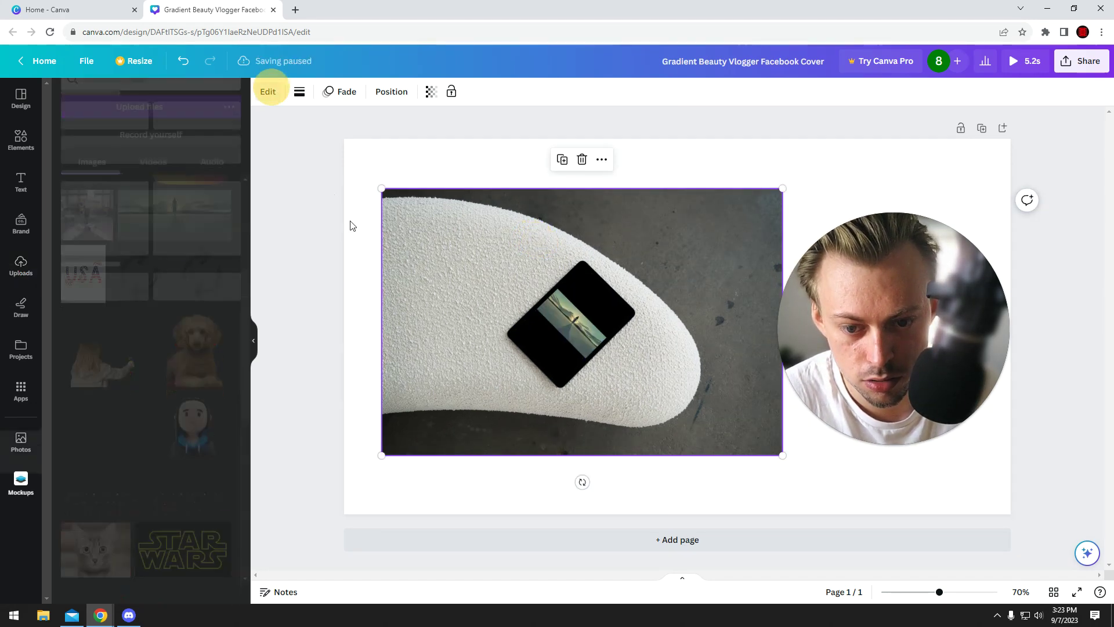
Replace the mockup with the library photo of the smiling woman holding an orange phone, and open its editing options
{"action": "left_click", "coordinate": [19, 445]}
{"action": "left_click_drag", "start_coordinate": [139, 388], "coordinate": [526, 252]}
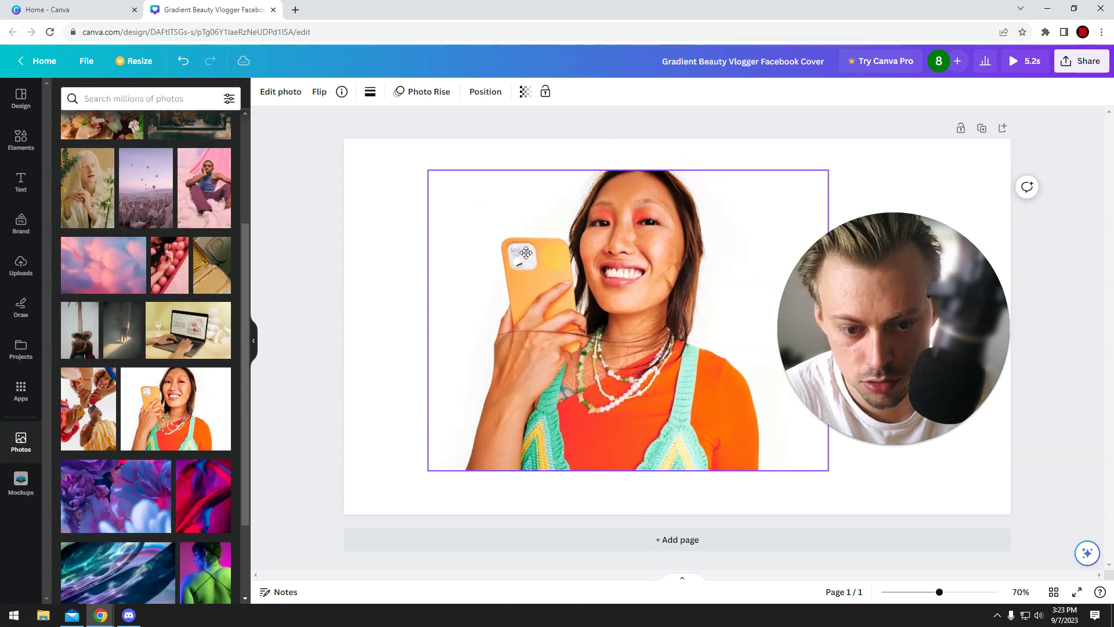
{"action": "left_click", "coordinate": [281, 92]}
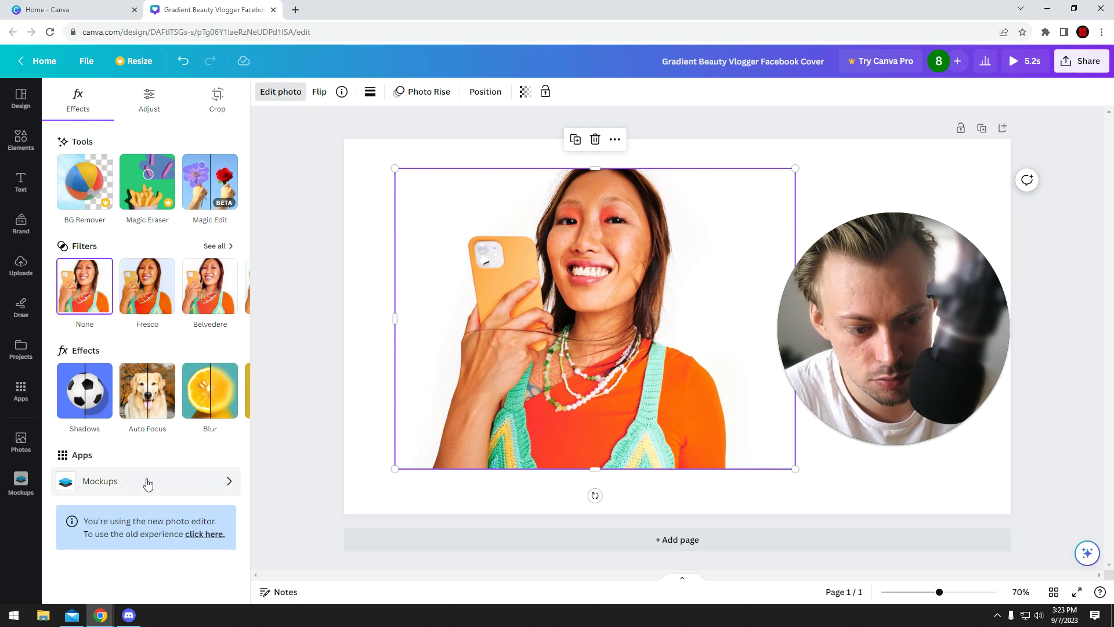
Try the Packaging mockup of a bottle held between denim-clad legs over the photo, and delete it
{"action": "left_click", "coordinate": [168, 483]}
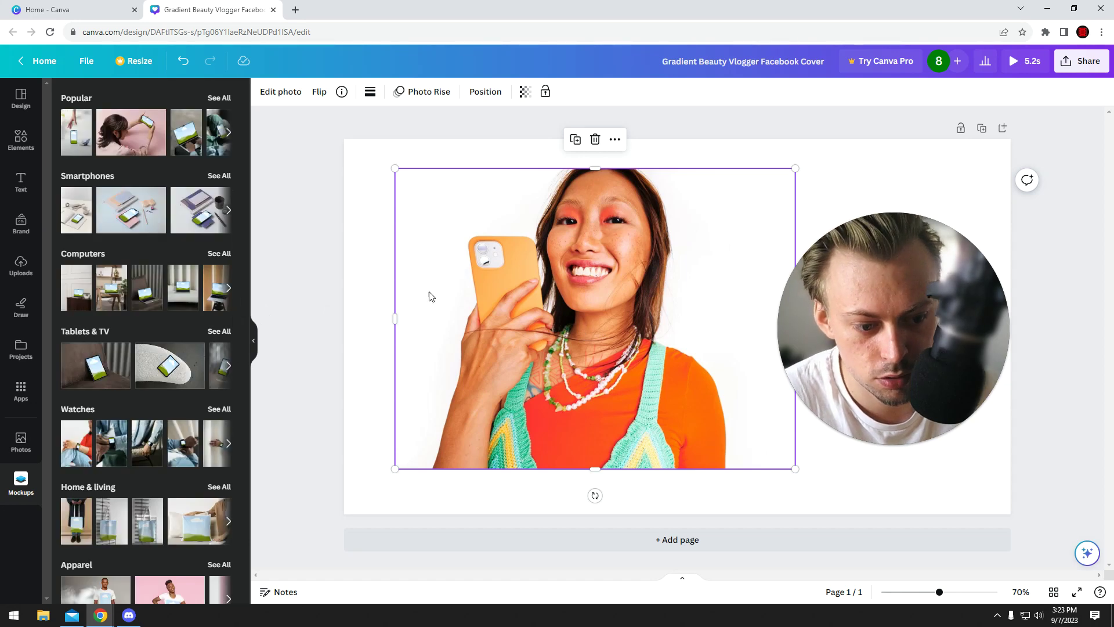
{"action": "scroll", "coordinate": [156, 371], "scroll_direction": "down", "scroll_amount": 6}
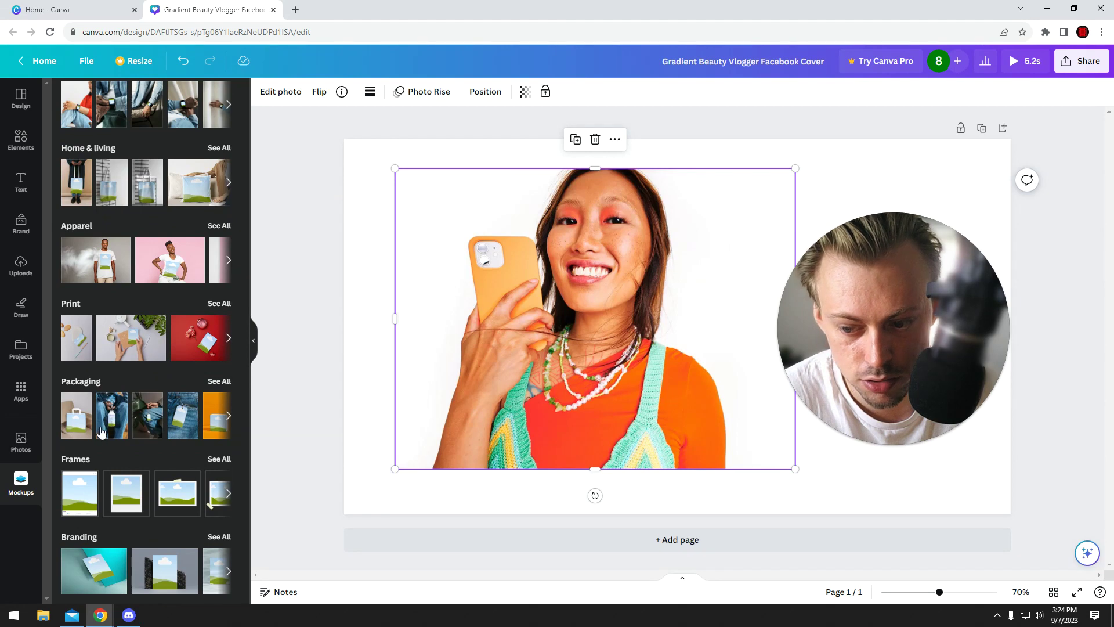
{"action": "left_click", "coordinate": [112, 429]}
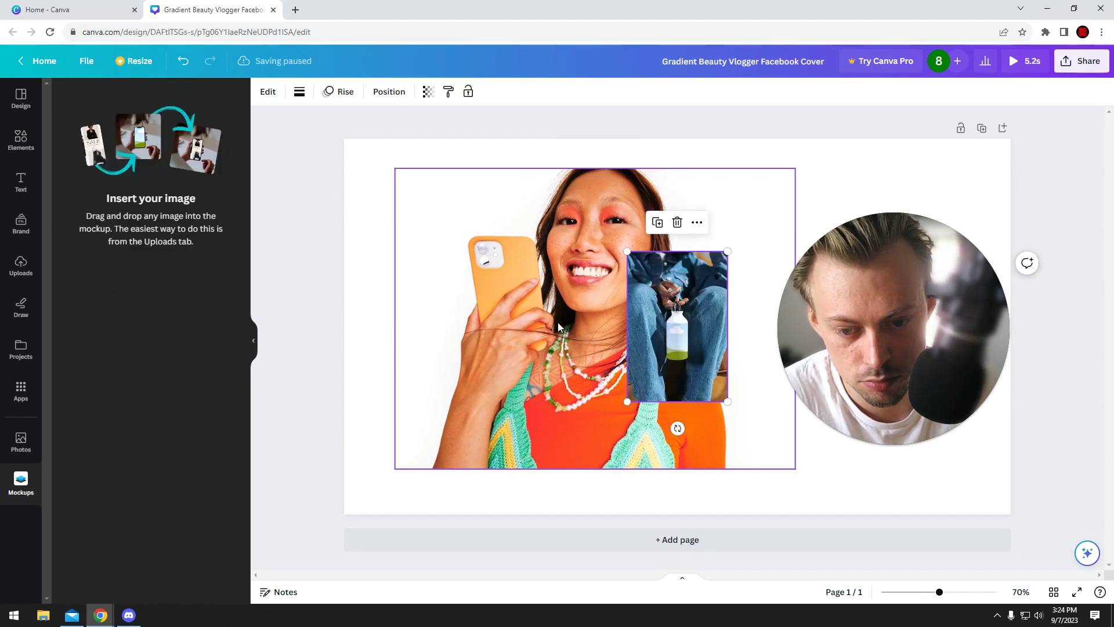
{"action": "left_click_drag", "start_coordinate": [683, 299], "coordinate": [537, 307]}
{"action": "key", "text": "Delete"}
Move the woman's photo slightly down on the page and show its editing options
{"action": "left_click", "coordinate": [564, 285]}
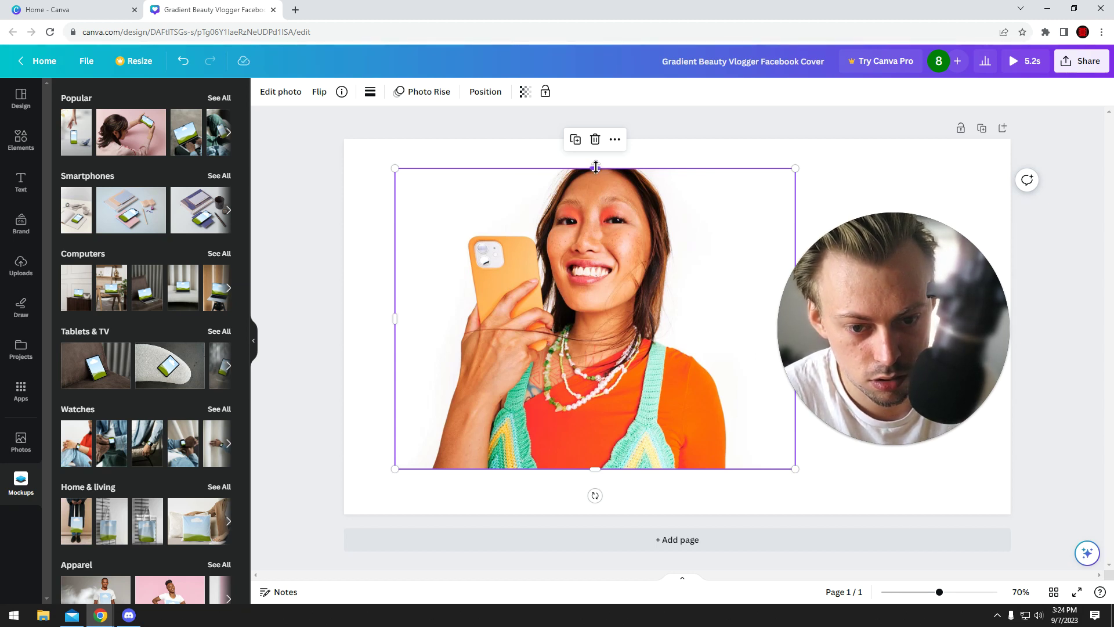
{"action": "left_click_drag", "start_coordinate": [596, 169], "coordinate": [480, 199]}
{"action": "left_click", "coordinate": [280, 91]}
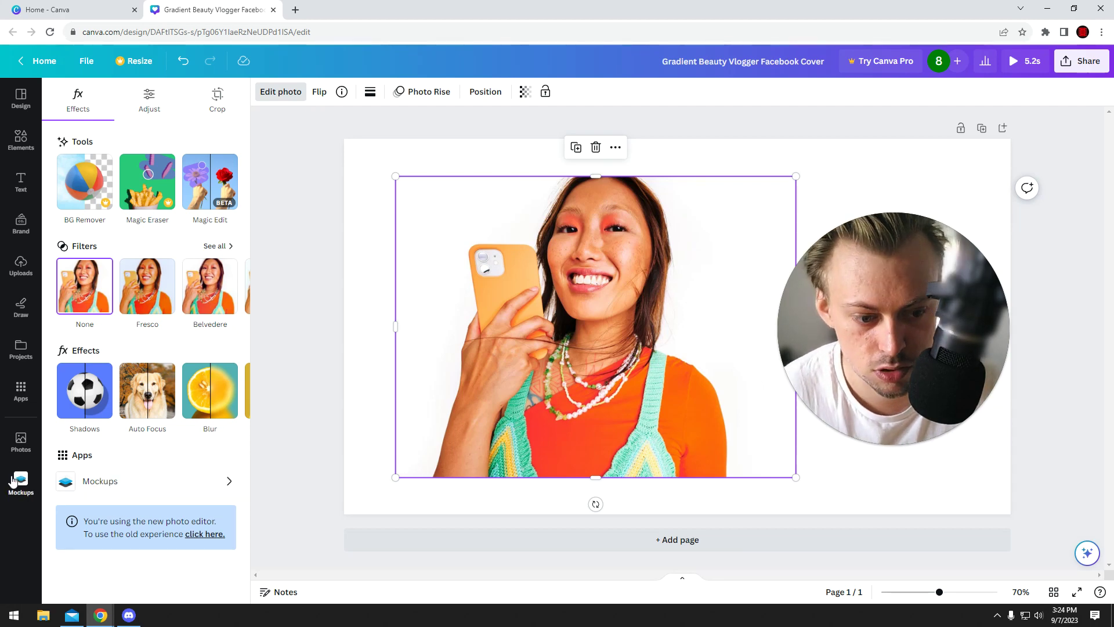
Show the photo library again, reselect the woman's photo on the page, and move it slightly up and left
{"action": "left_click", "coordinate": [20, 442]}
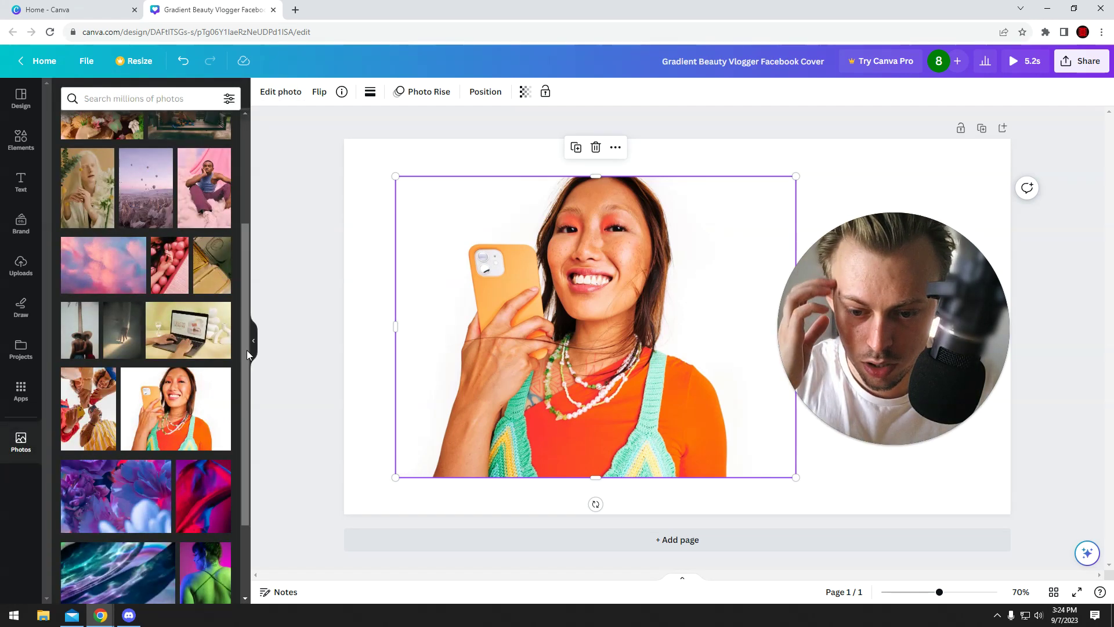
{"action": "left_click", "coordinate": [286, 342]}
{"action": "left_click", "coordinate": [432, 193]}
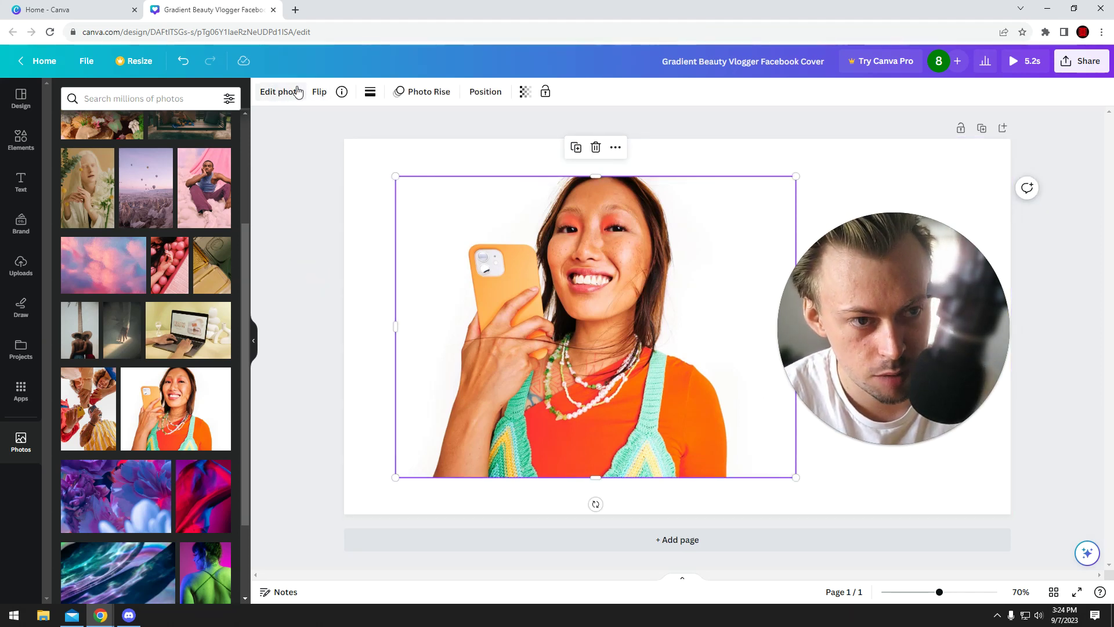
{"action": "left_click_drag", "start_coordinate": [546, 233], "coordinate": [536, 227]}
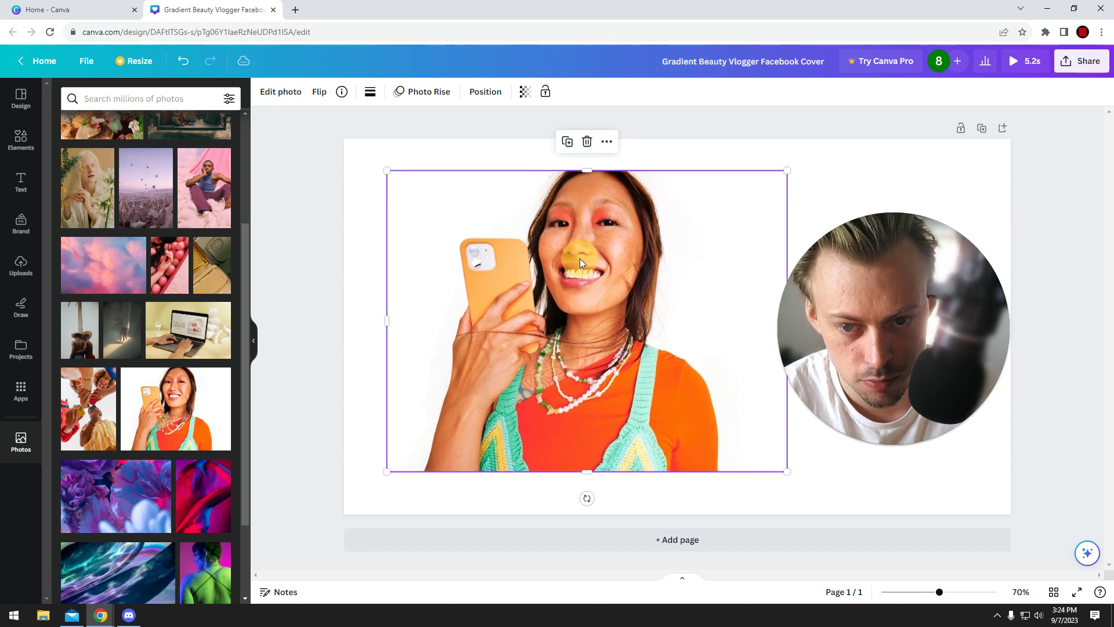
Show the animation options for the woman's photo, undo its last move on the page, and reselect the photo
{"action": "left_click", "coordinate": [404, 97]}
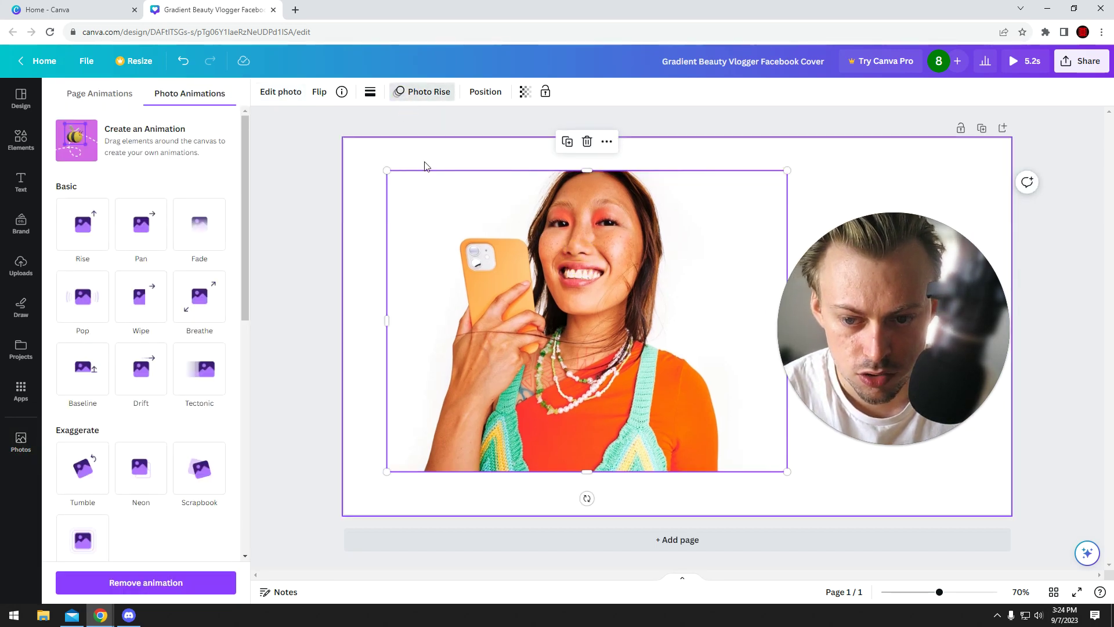
{"action": "key", "text": "ctrl+z"}
{"action": "left_click", "coordinate": [363, 163]}
{"action": "left_click", "coordinate": [447, 224]}
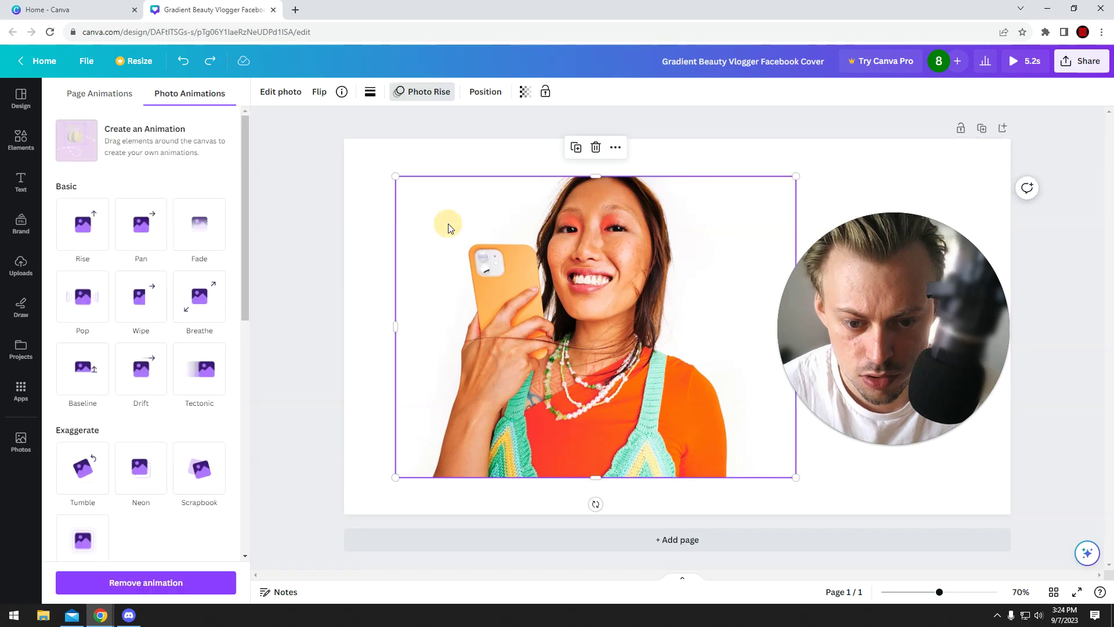
Move the woman's photo into the page's upper-left corner, enlarge it proportionally to fill the page height, and deselect it
{"action": "left_click_drag", "start_coordinate": [480, 219], "coordinate": [432, 181]}
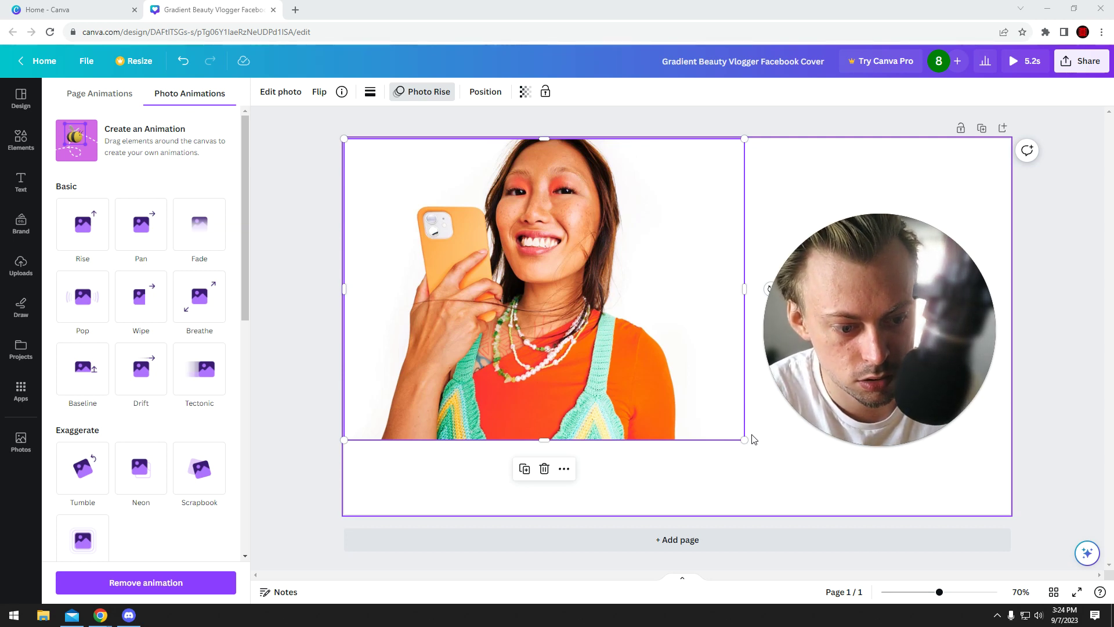
{"action": "left_click_drag", "start_coordinate": [744, 440], "coordinate": [846, 511]}
{"action": "left_click", "coordinate": [854, 508]}
{"action": "left_click", "coordinate": [837, 508]}
{"action": "left_click", "coordinate": [902, 489]}
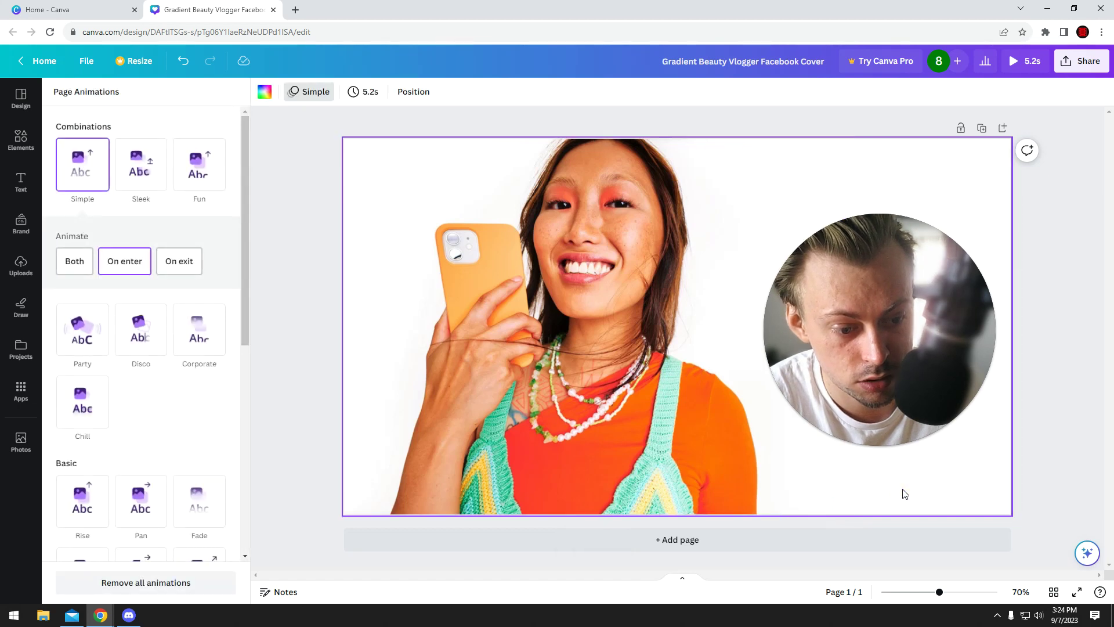
Reselect the enlarged photo, close the animation options to return to the photo library, and deselect the photo
{"action": "left_click", "coordinate": [584, 437]}
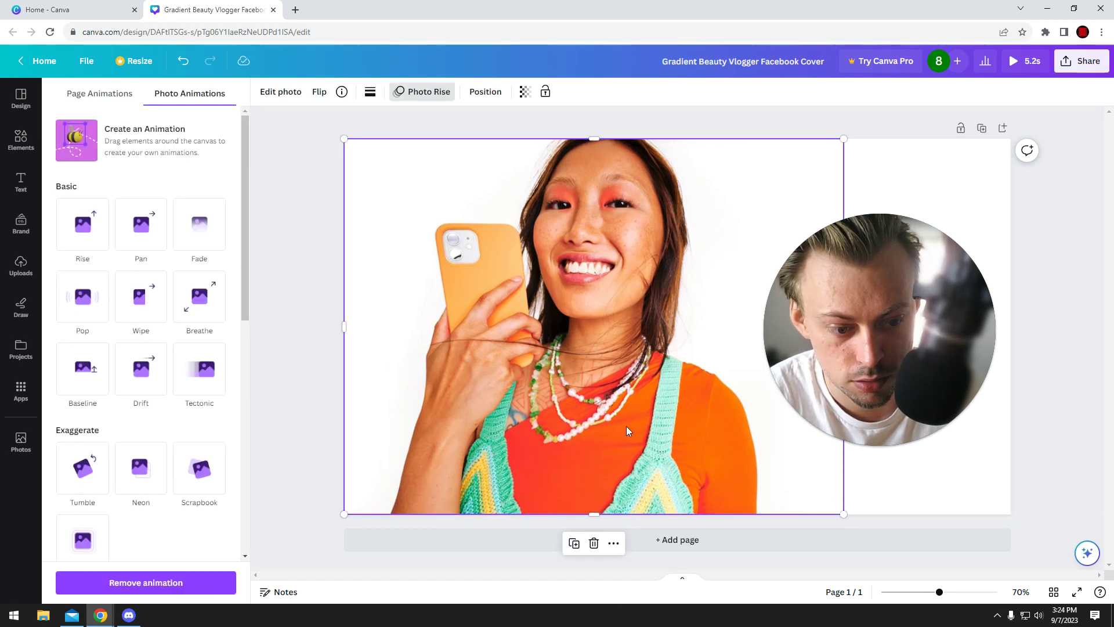
{"action": "left_click", "coordinate": [297, 150]}
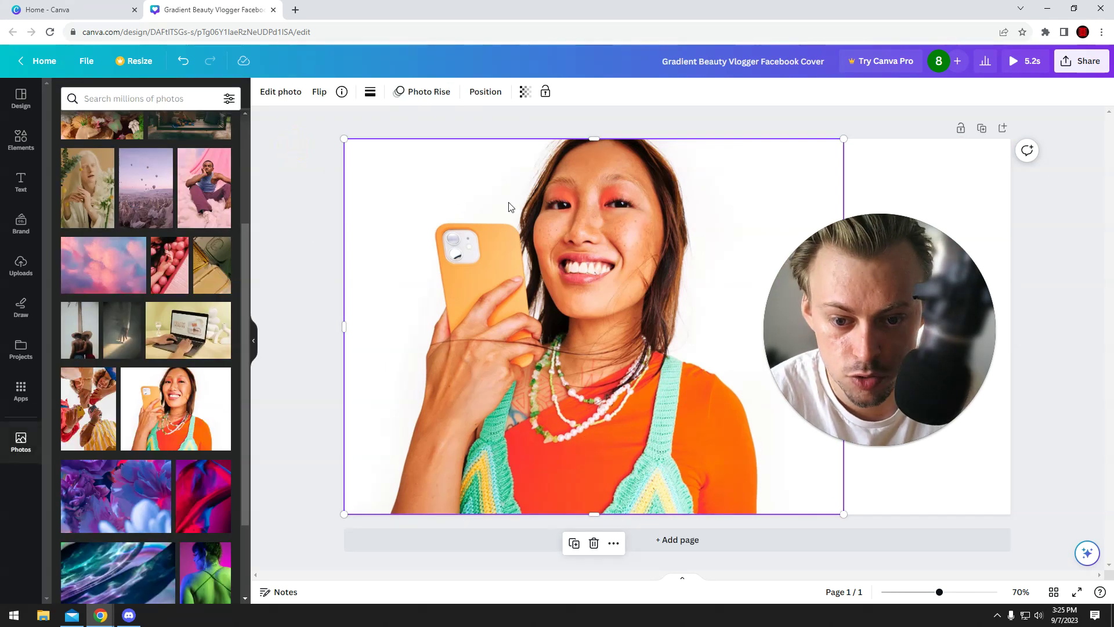
{"action": "left_click", "coordinate": [302, 126]}
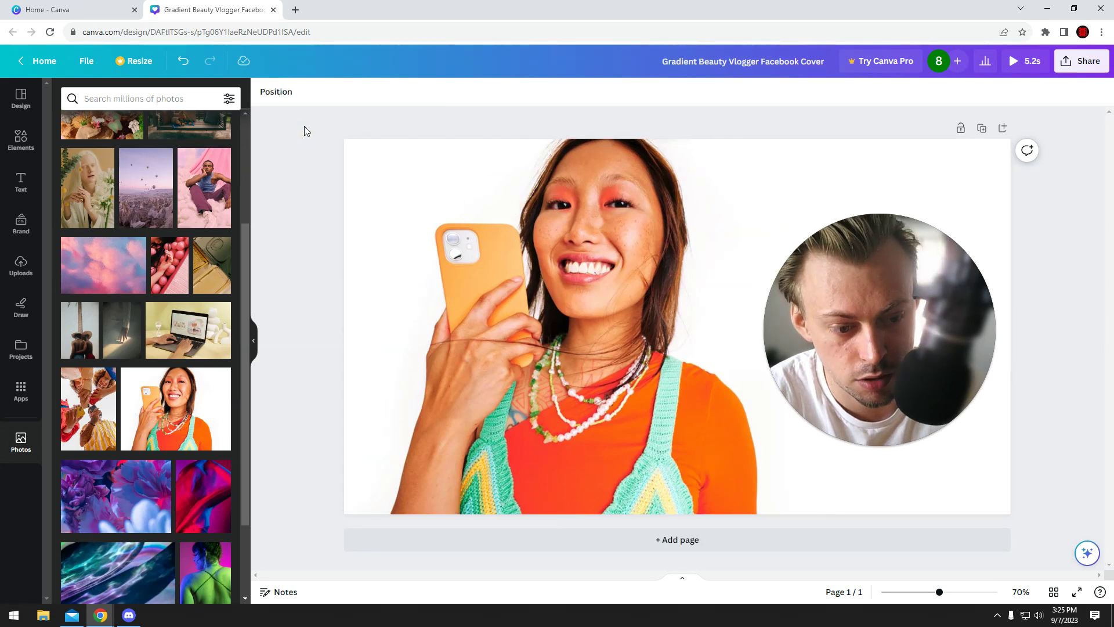